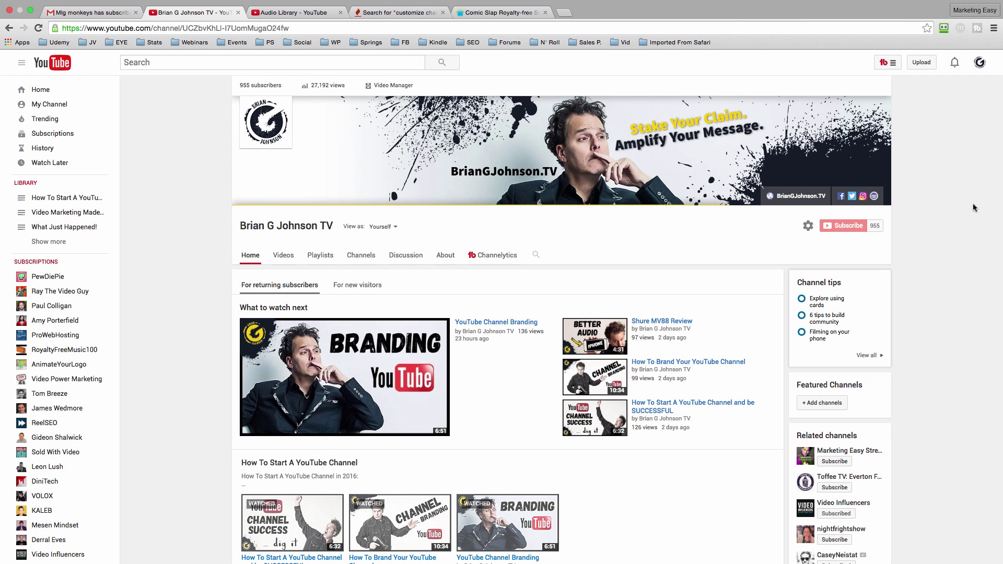
# - Scroll the Home tab past the Tube Ritual row to the iPhone & iPad Video Editing Apps shelf
pyautogui.scroll(-1, 974, 207)
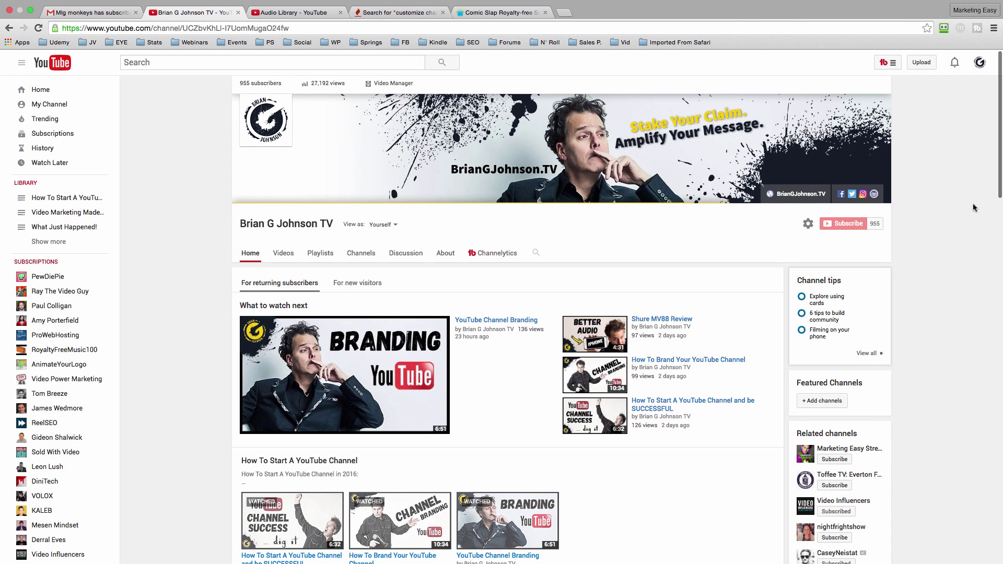
pyautogui.scroll(-10, 973, 207)
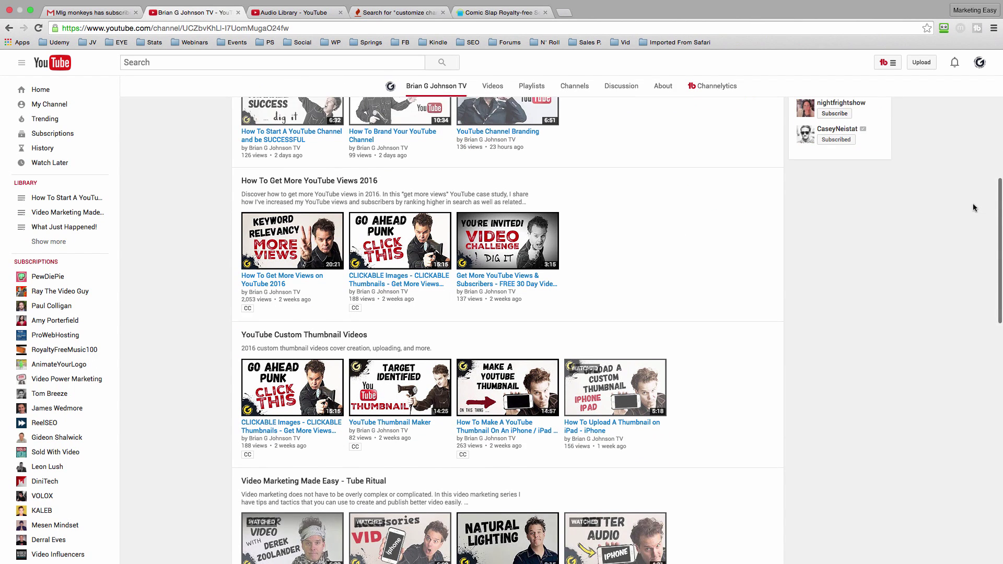
pyautogui.scroll(-8, 974, 207)
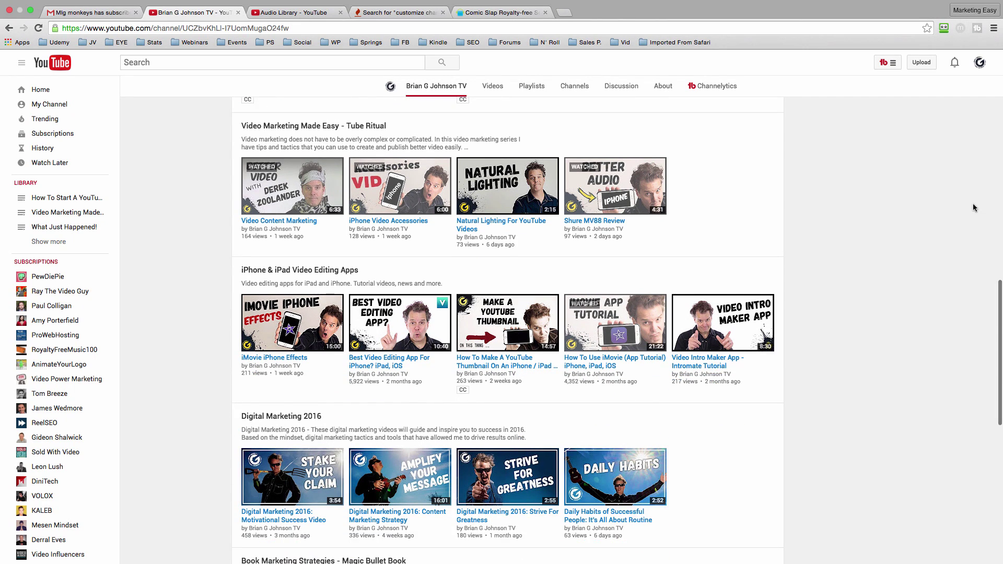
pyautogui.scroll(-5, 973, 207)
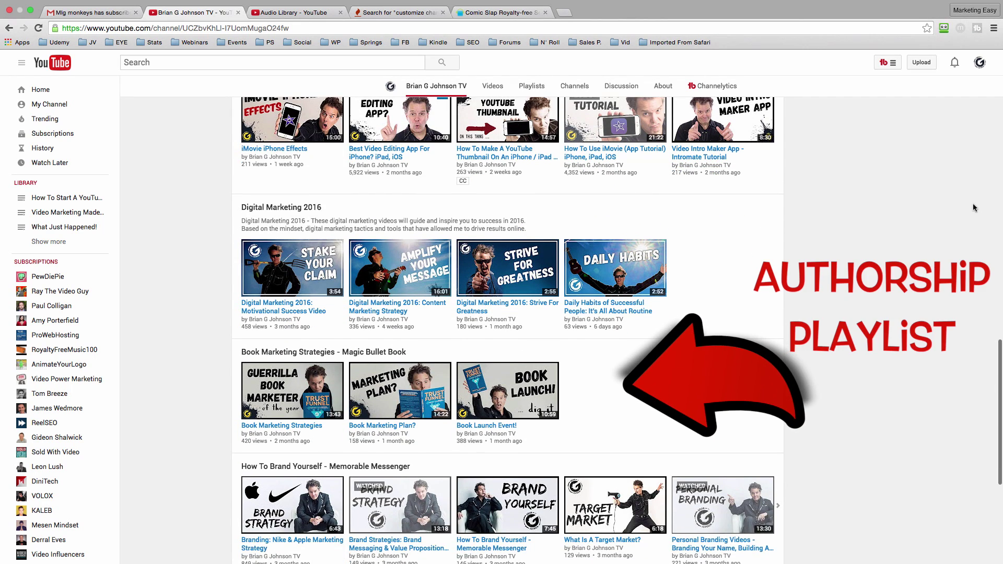
pyautogui.scroll(3, 973, 207)
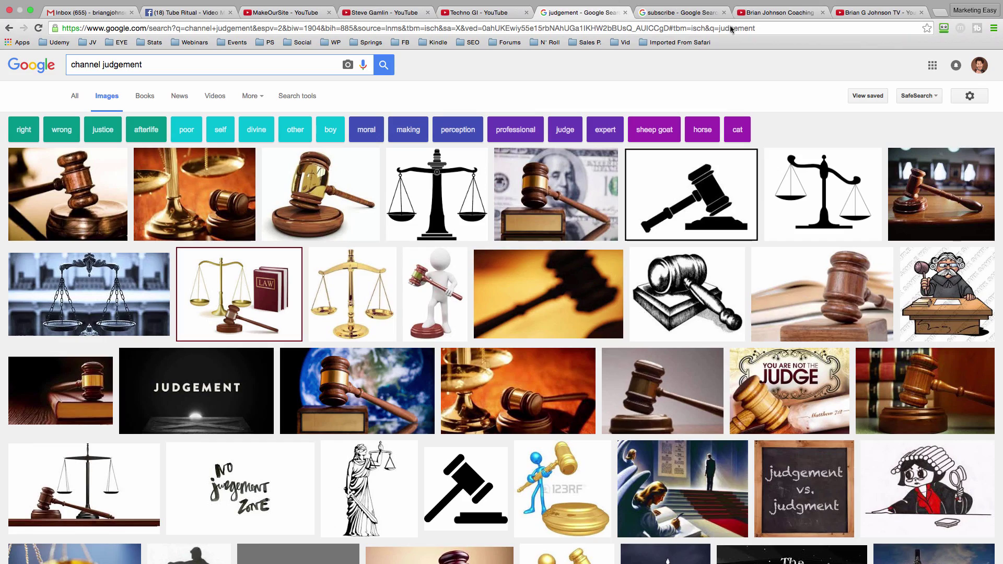
# - Go back from the image results to the Brian G Johnson TV channel tab
pyautogui.click(877, 13)
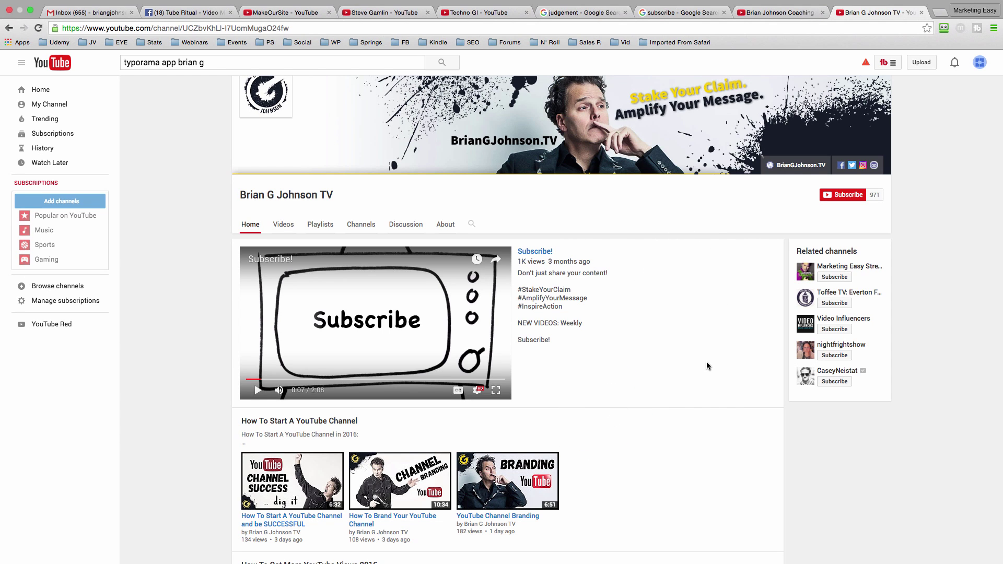
# - Browse the Brian G Johnson TV Home sections, then switch to the Techno GI channel tab
pyautogui.scroll(-4, 689, 344)
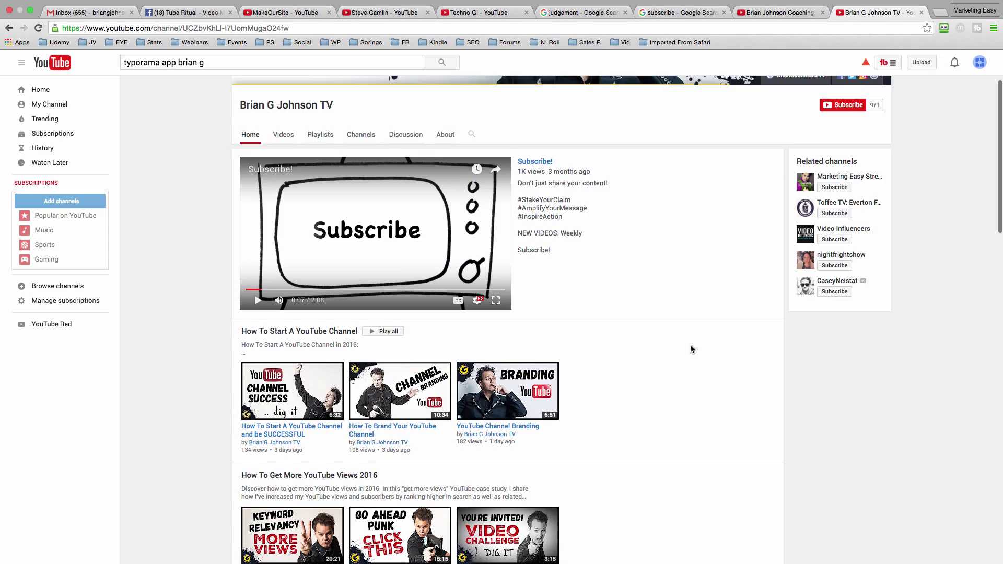
pyautogui.scroll(-2, 714, 348)
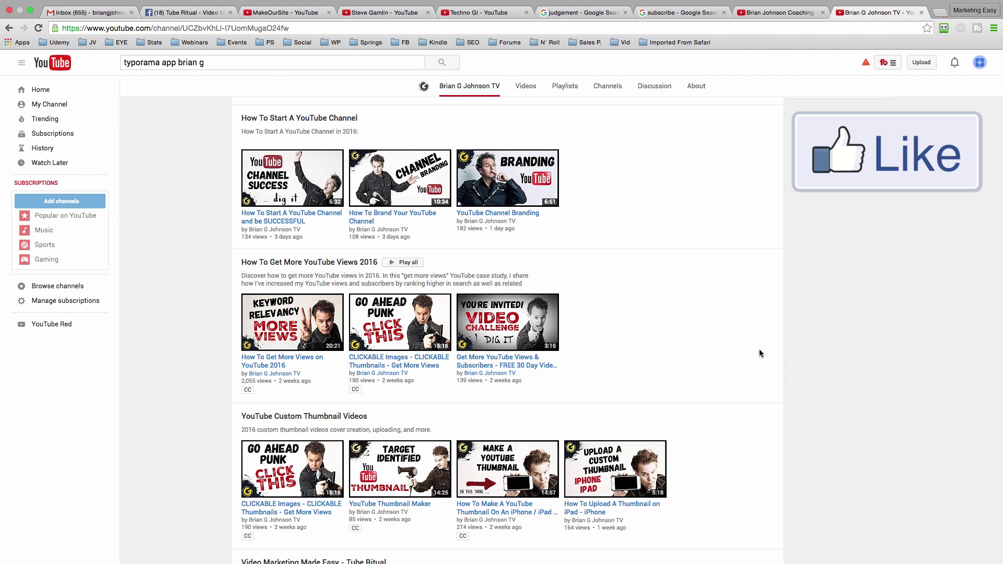
pyautogui.scroll(6, 755, 346)
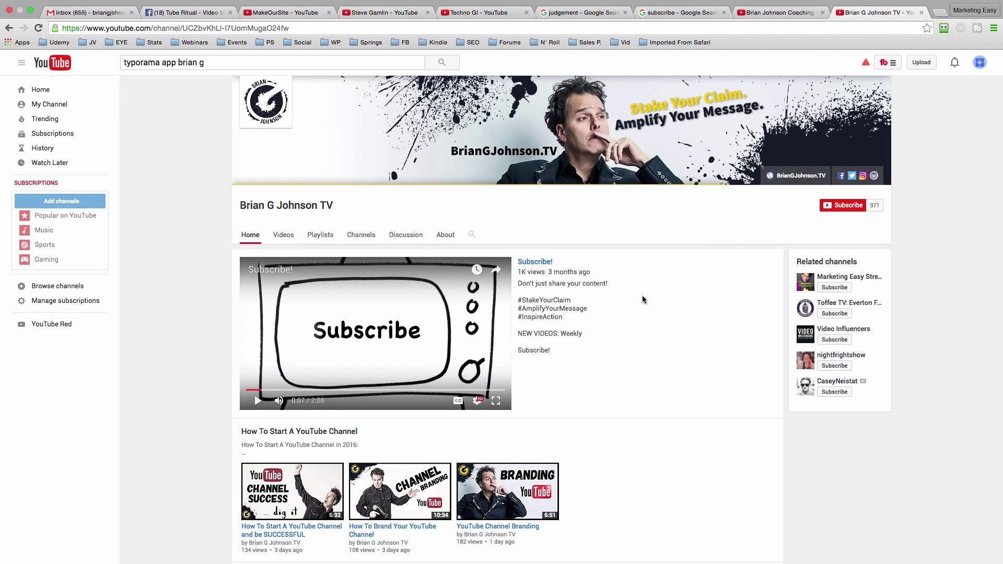
pyautogui.scroll(-4, 681, 300)
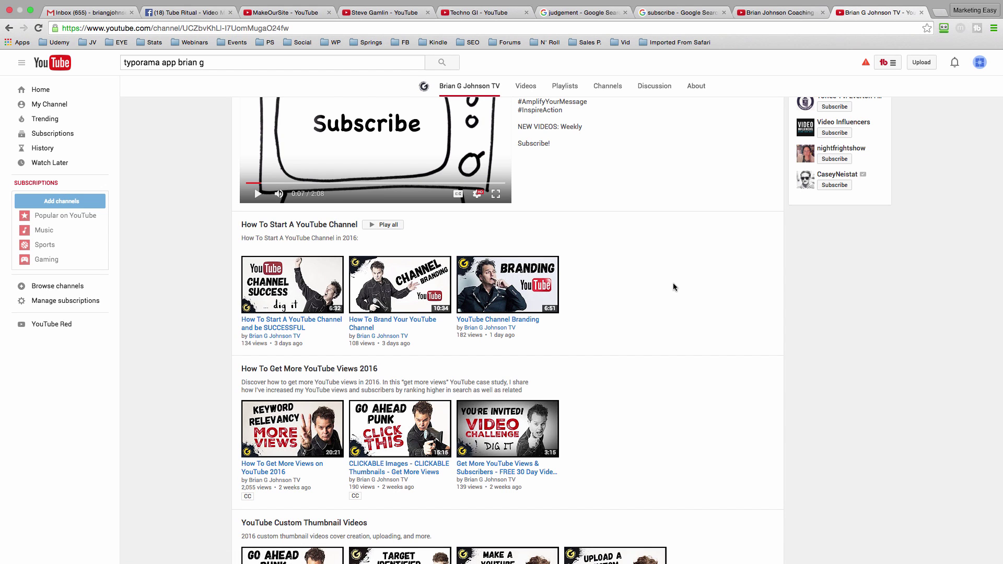
pyautogui.scroll(-3, 672, 283)
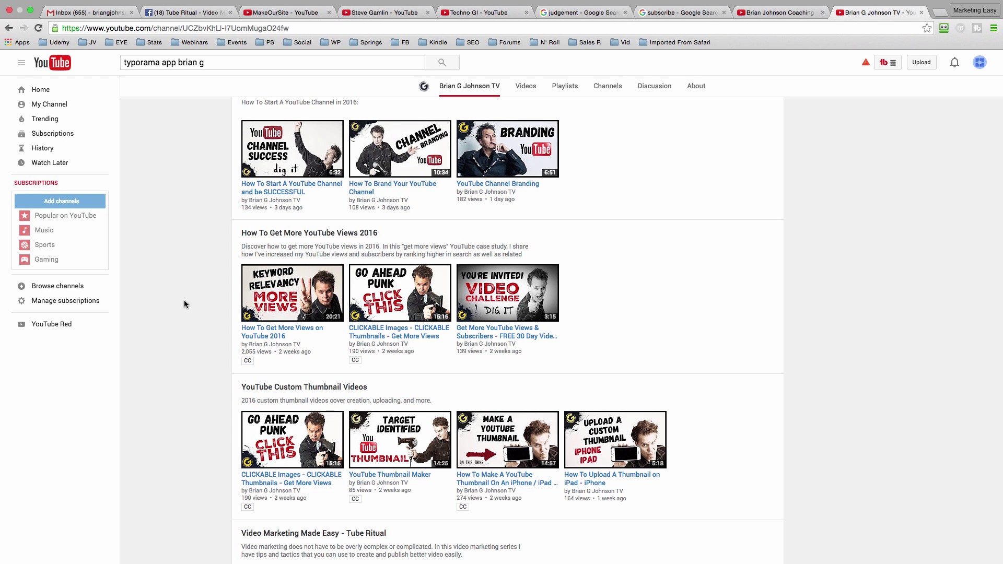
pyautogui.scroll(1, 216, 274)
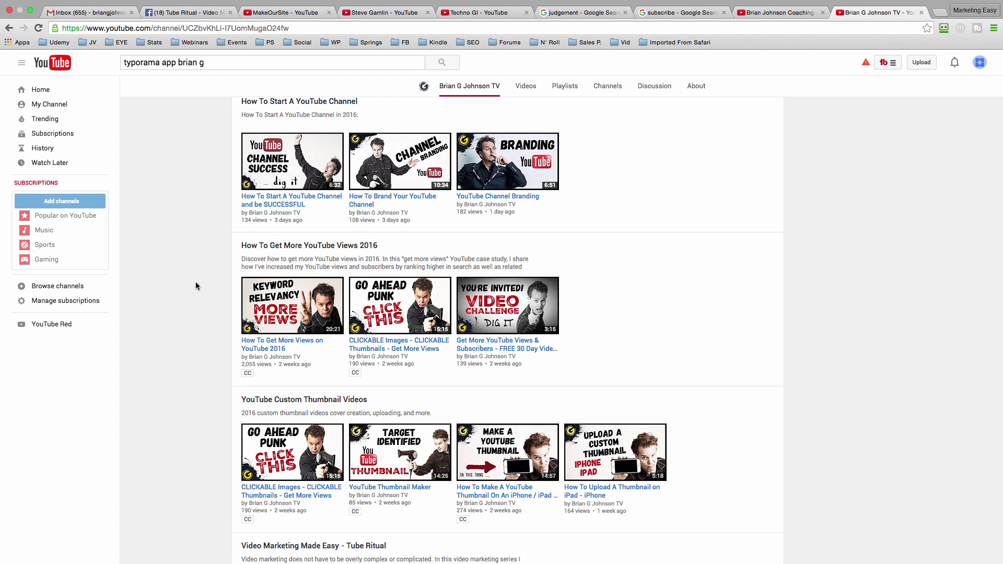
pyautogui.scroll(-1, 148, 286)
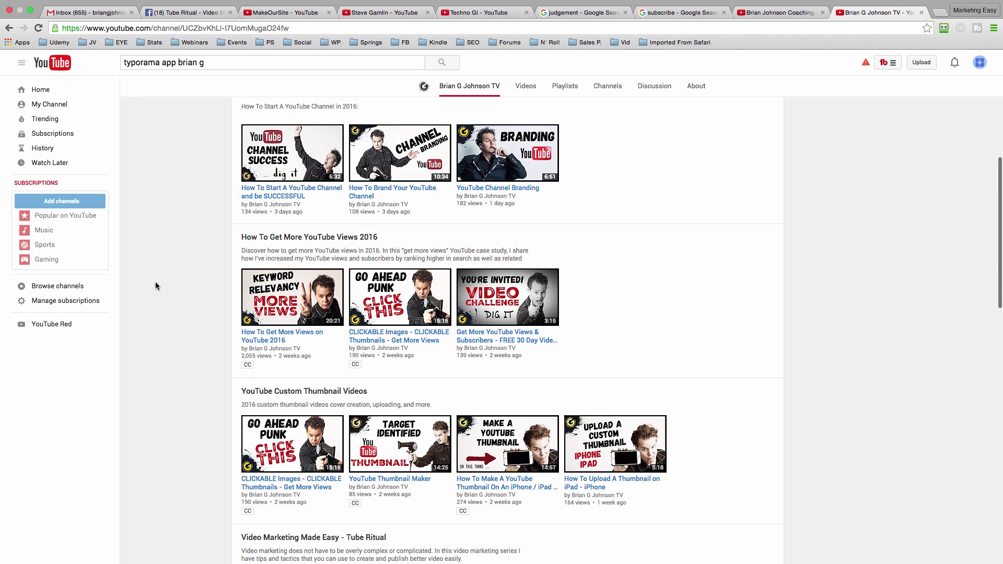
pyautogui.scroll(7, 157, 285)
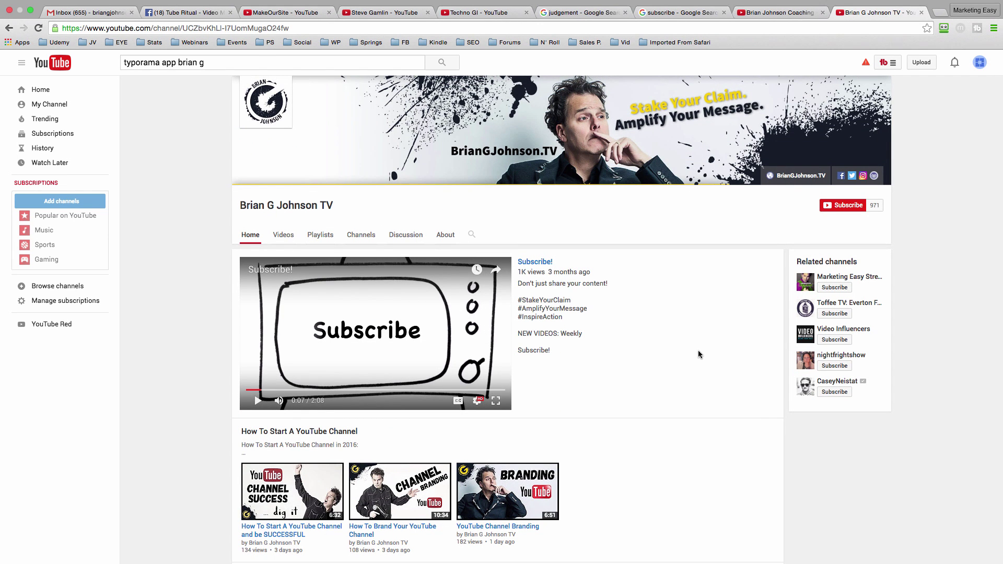
pyautogui.scroll(-3, 698, 352)
pyautogui.press('super+5')
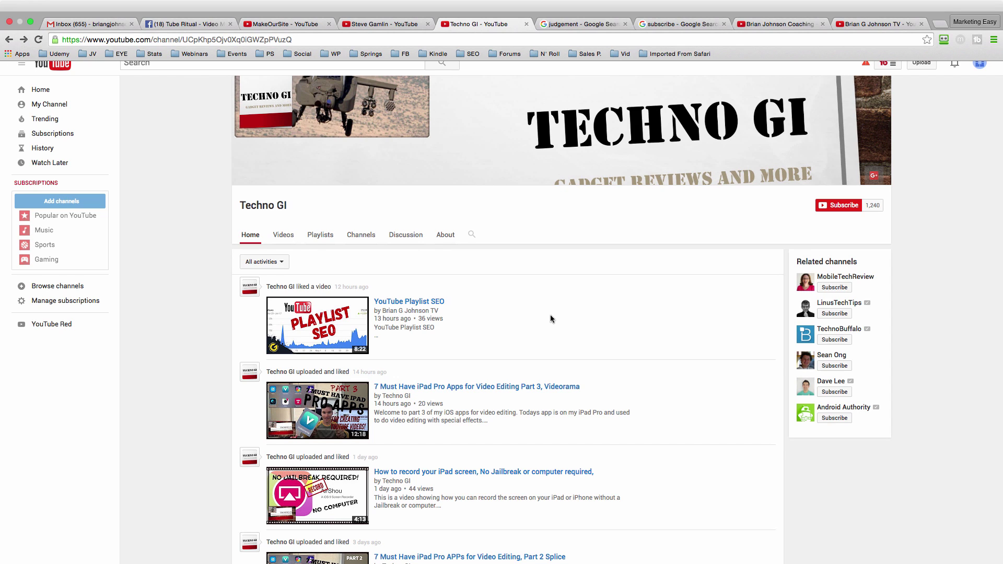
# - Glance at the Tube Ritual Facebook group, then open Techno GI's liked 'YouTube Playlist SEO' video
pyautogui.click(183, 23)
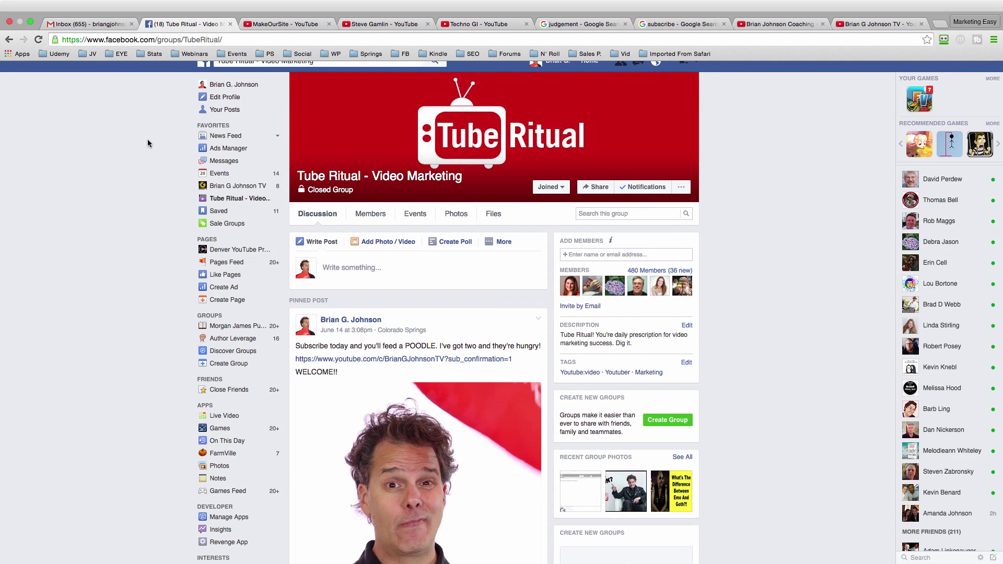
pyautogui.click(480, 25)
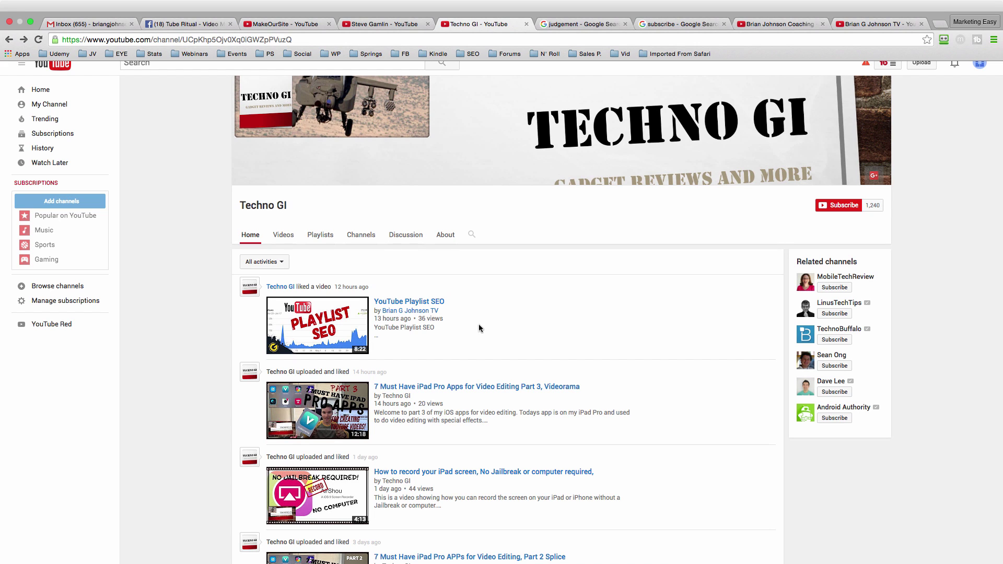
pyautogui.click(413, 302)
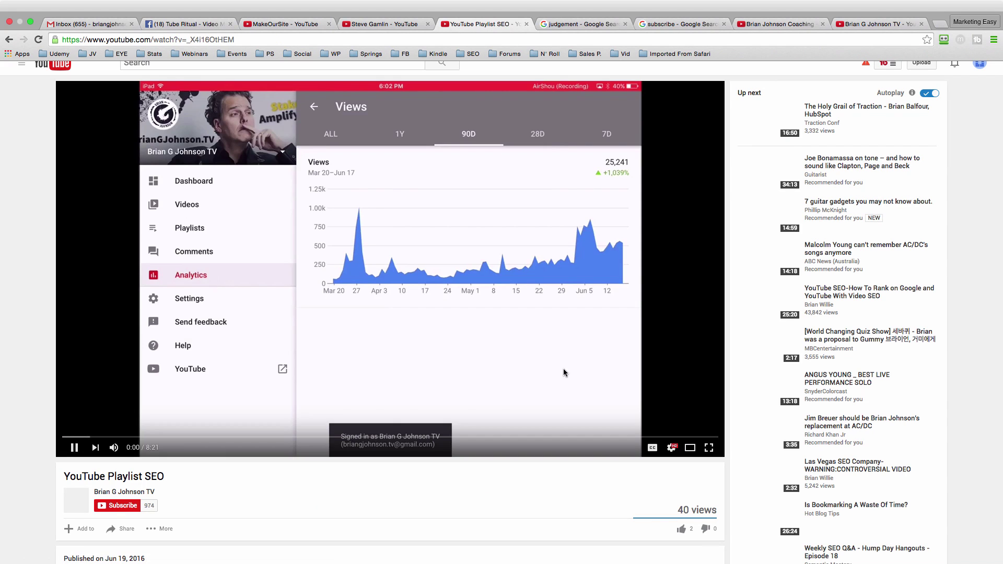
# - Pause the video, view the Brian G Johnson TV channel, then go back to Techno GI
pyautogui.click(564, 372)
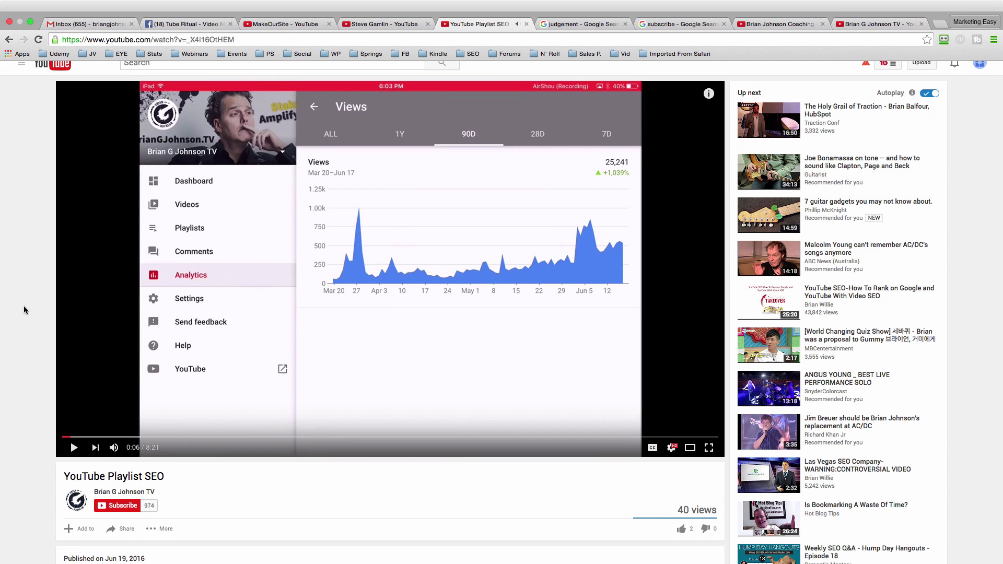
pyautogui.click(126, 492)
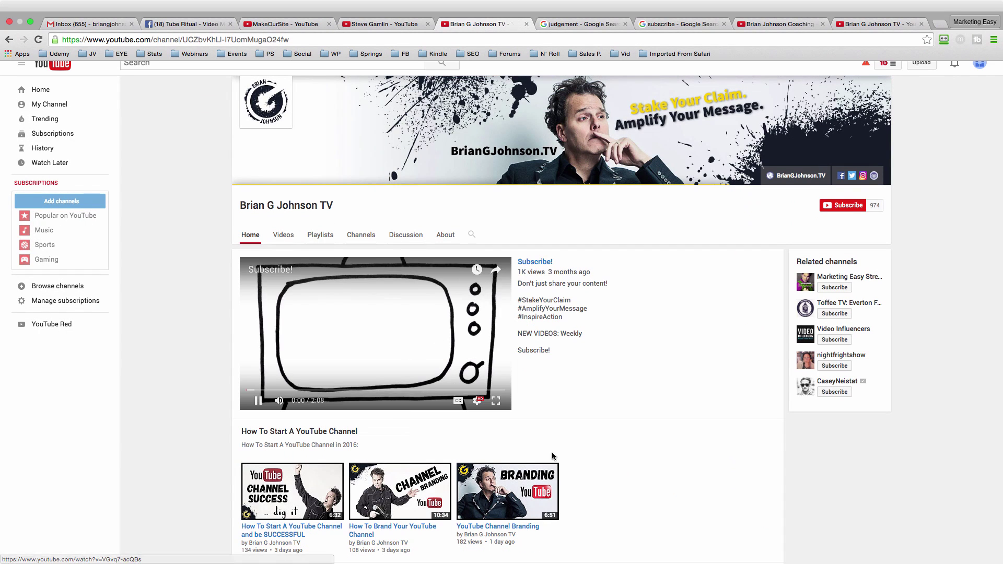
pyautogui.click(258, 400)
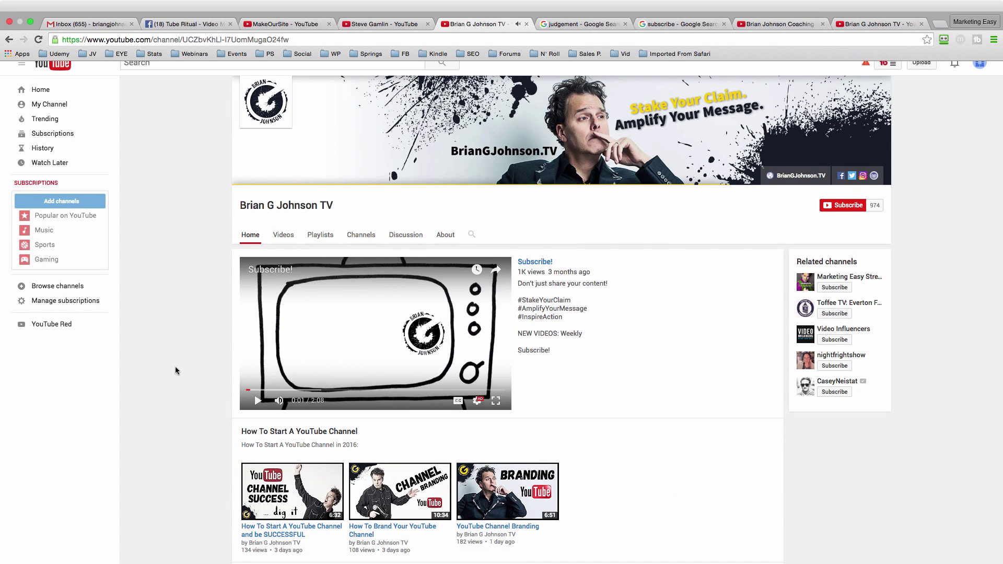
pyautogui.click(9, 39)
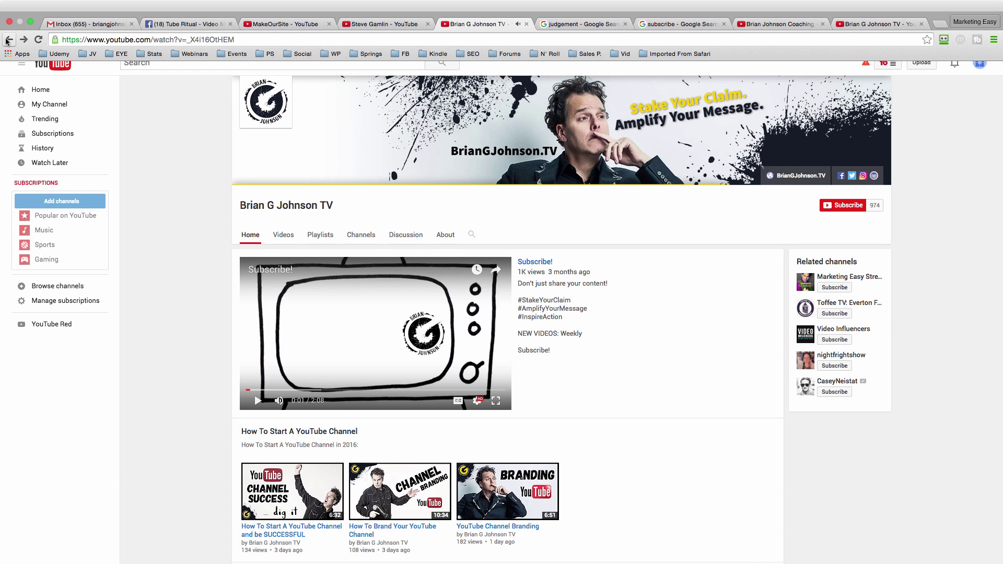
pyautogui.click(8, 39)
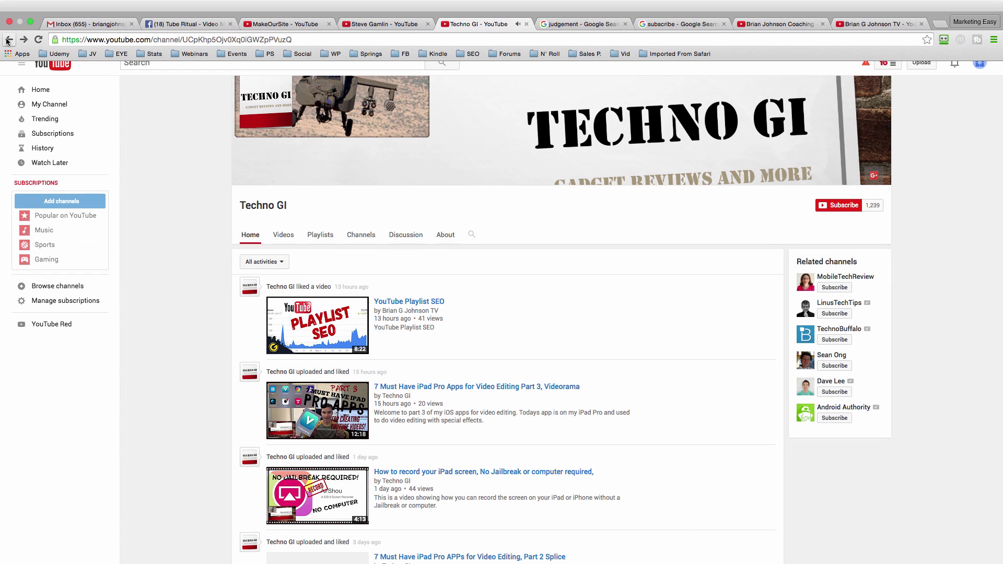
pyautogui.scroll(-2, 159, 183)
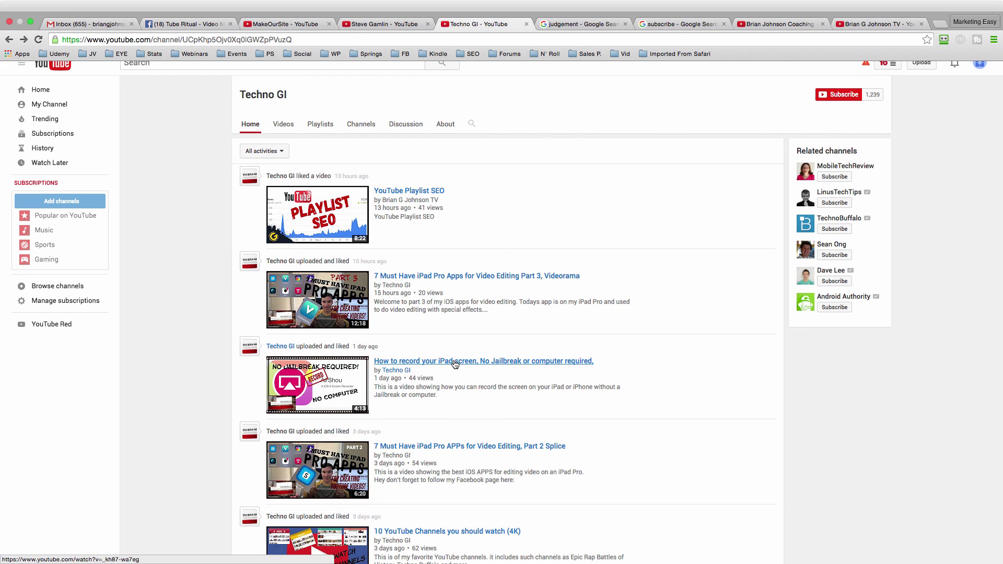
pyautogui.scroll(-1, 454, 363)
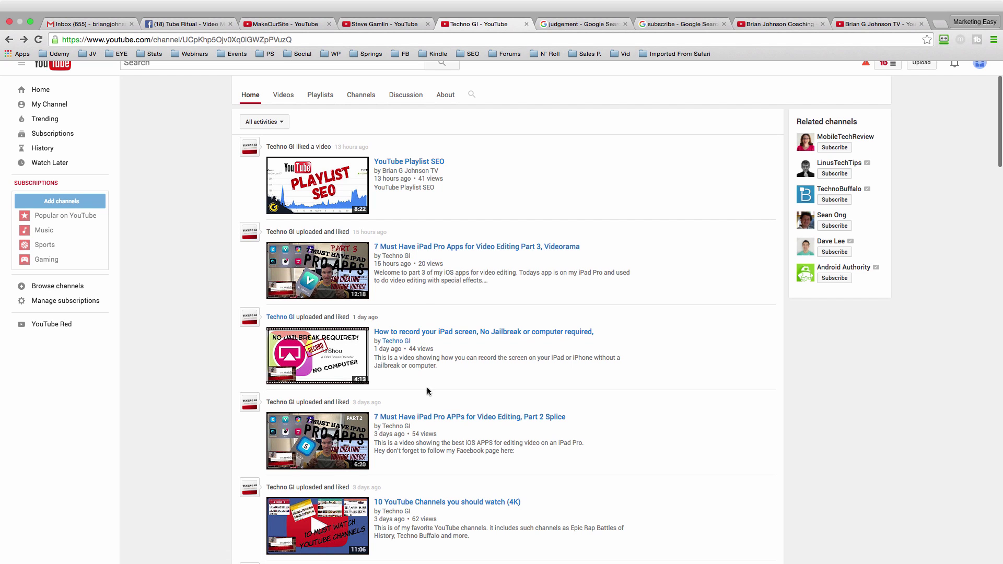
pyautogui.scroll(-1, 539, 396)
pyautogui.scroll(5, 671, 384)
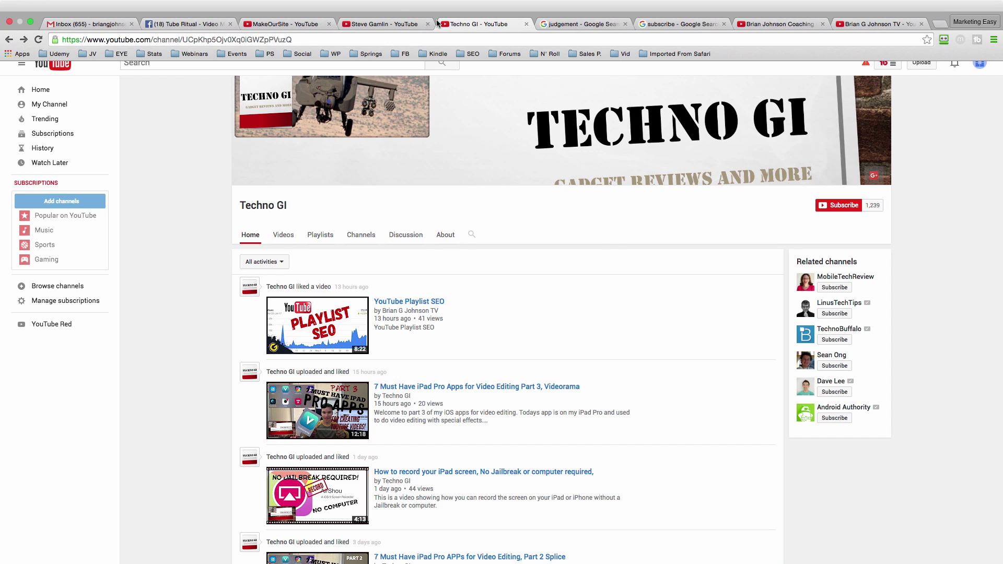
pyautogui.click(383, 24)
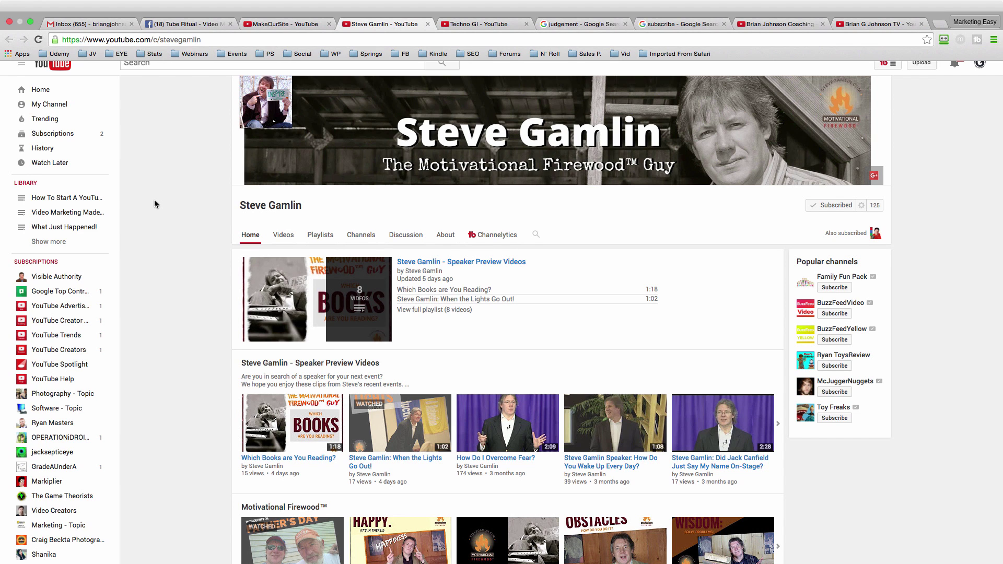
pyautogui.scroll(-1, 157, 208)
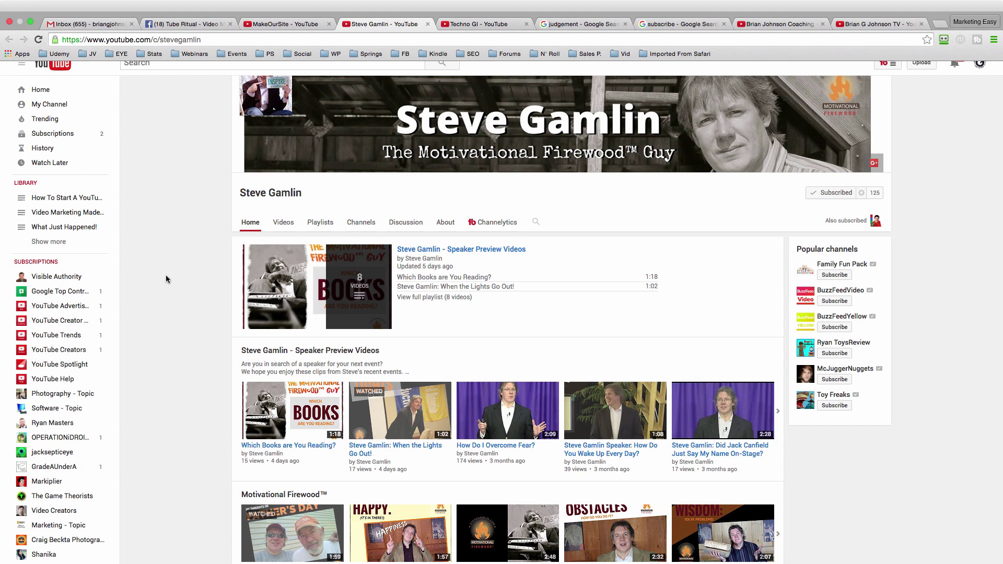
pyautogui.scroll(-3, 164, 292)
pyautogui.scroll(-1, 164, 292)
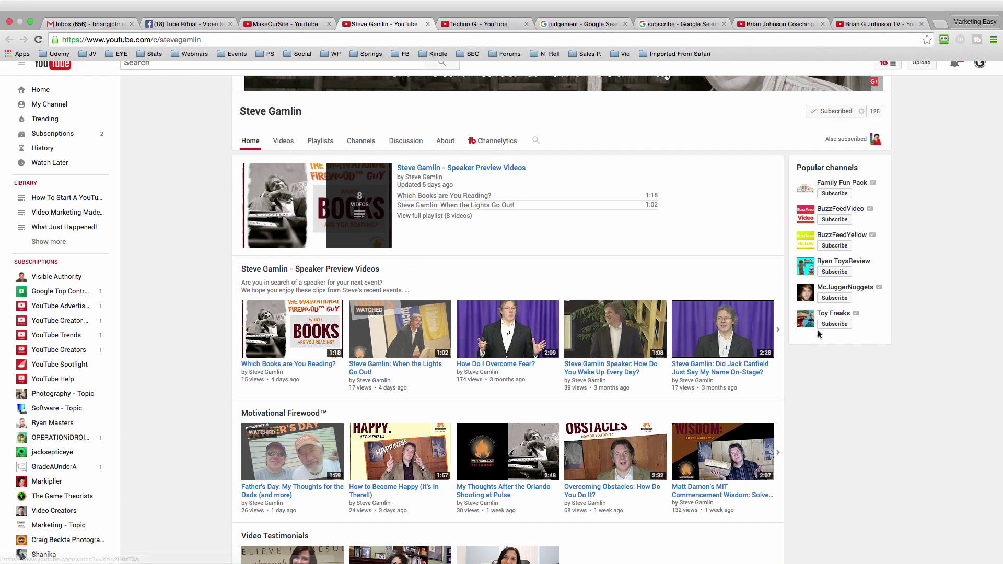
pyautogui.click(875, 24)
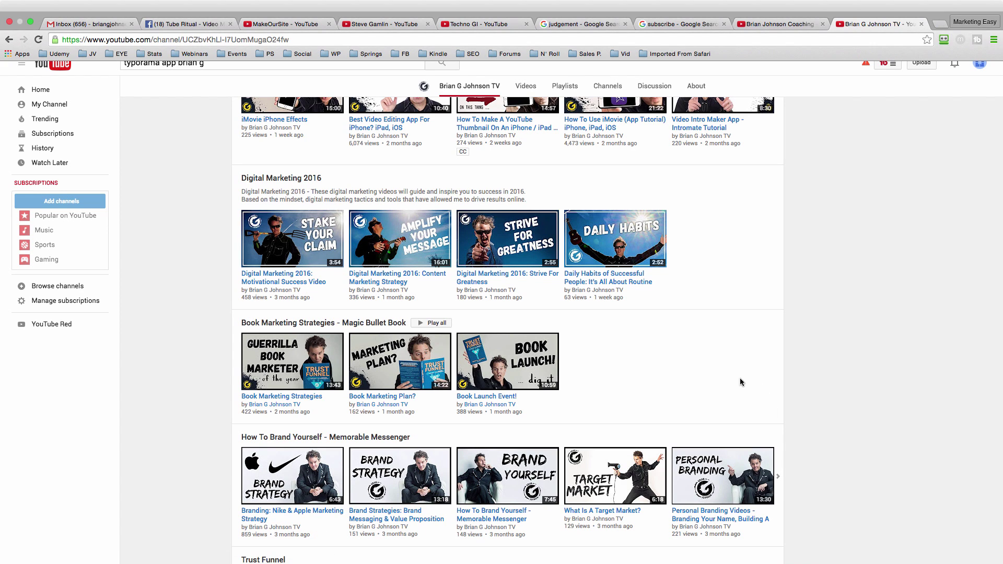
# - Scroll back up the homepage and switch to the Brian Johnson Coaching channel's tab
pyautogui.scroll(10, 807, 405)
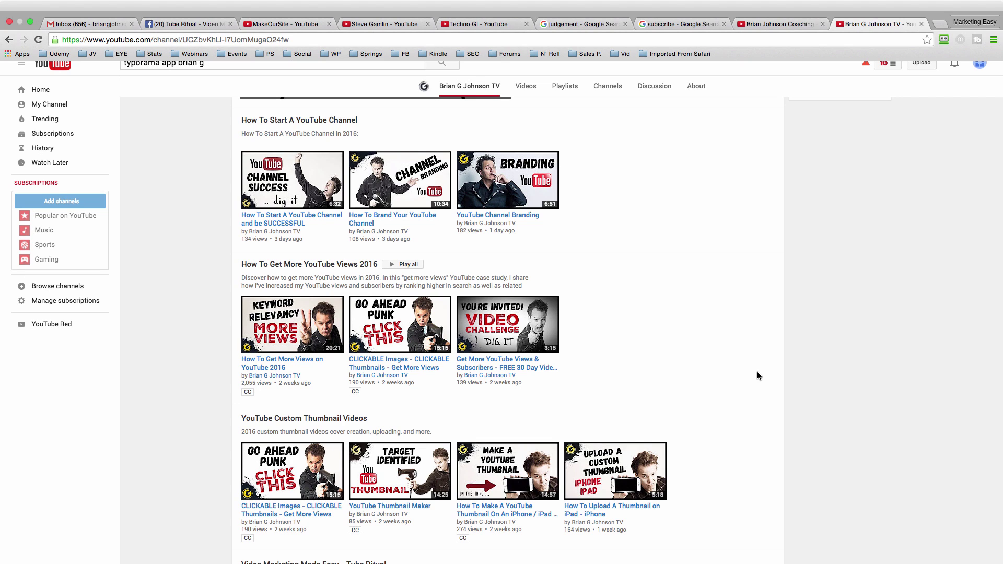
pyautogui.click(781, 23)
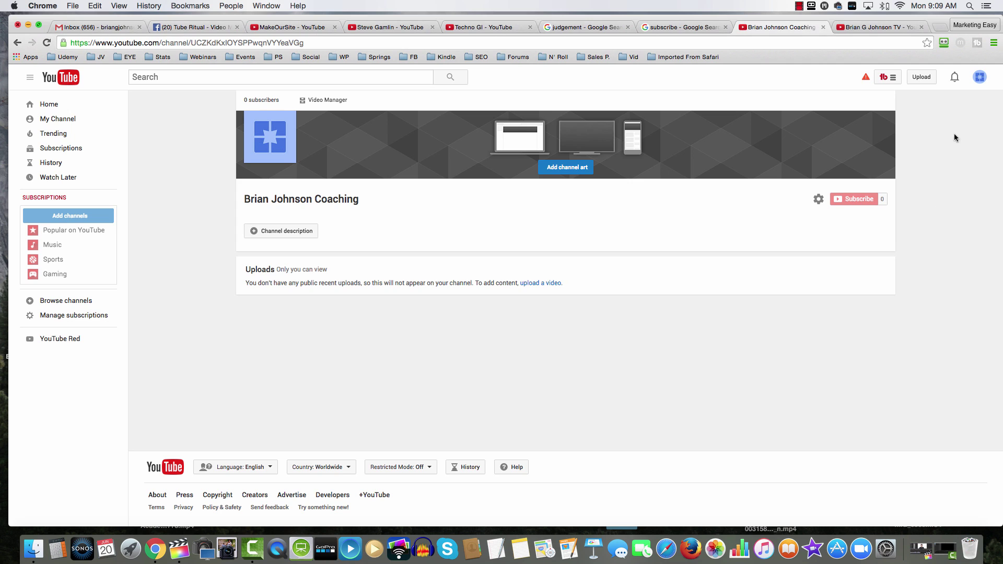
# - Open and dismiss the account switcher, then reload the coaching channel's own page
pyautogui.click(980, 79)
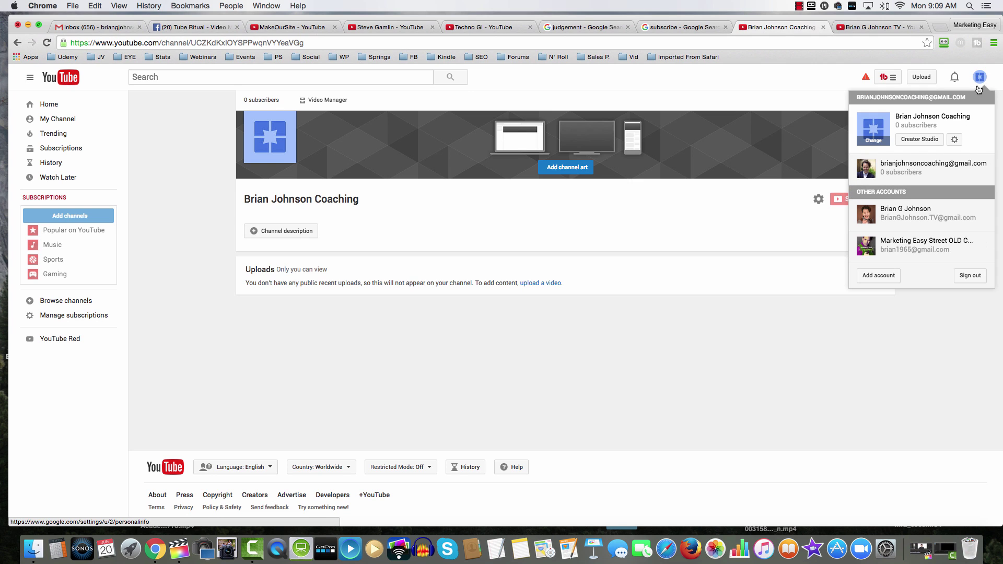
pyautogui.click(899, 332)
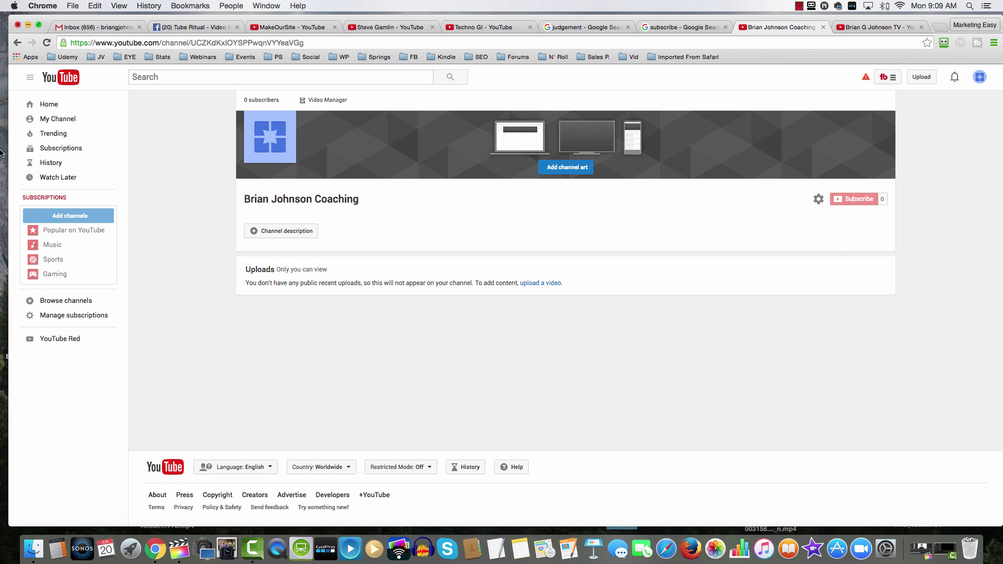
pyautogui.click(62, 124)
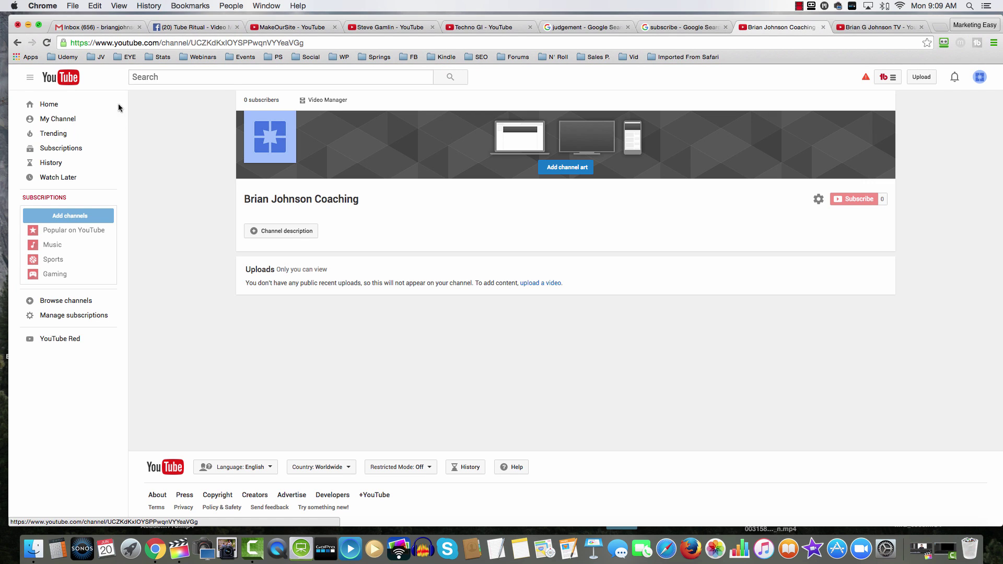
# - Turn on 'Customize the layout of your channel' in the channel settings and save
pyautogui.click(817, 199)
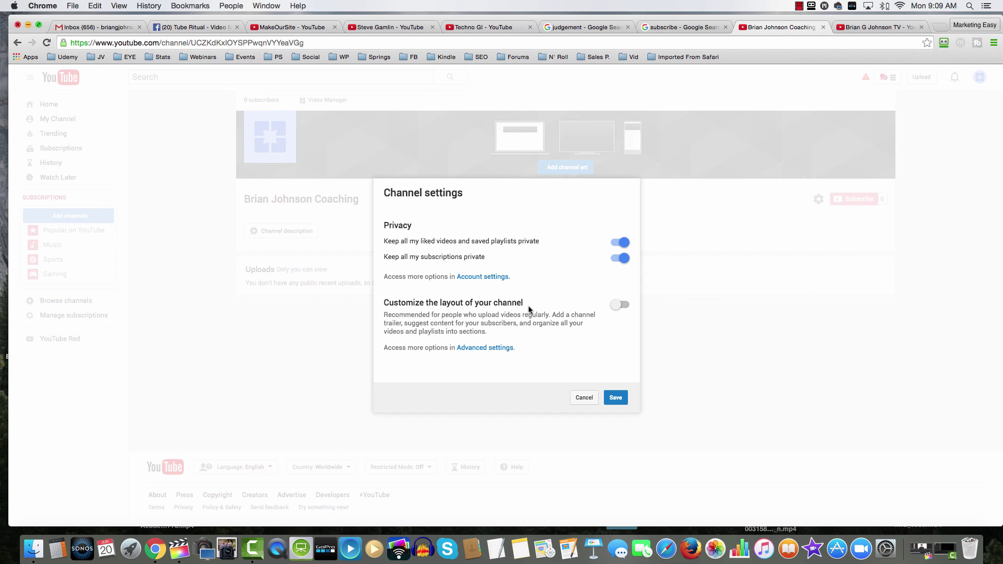
pyautogui.click(400, 302)
pyautogui.moveTo(384, 303); pyautogui.dragTo(523, 304)
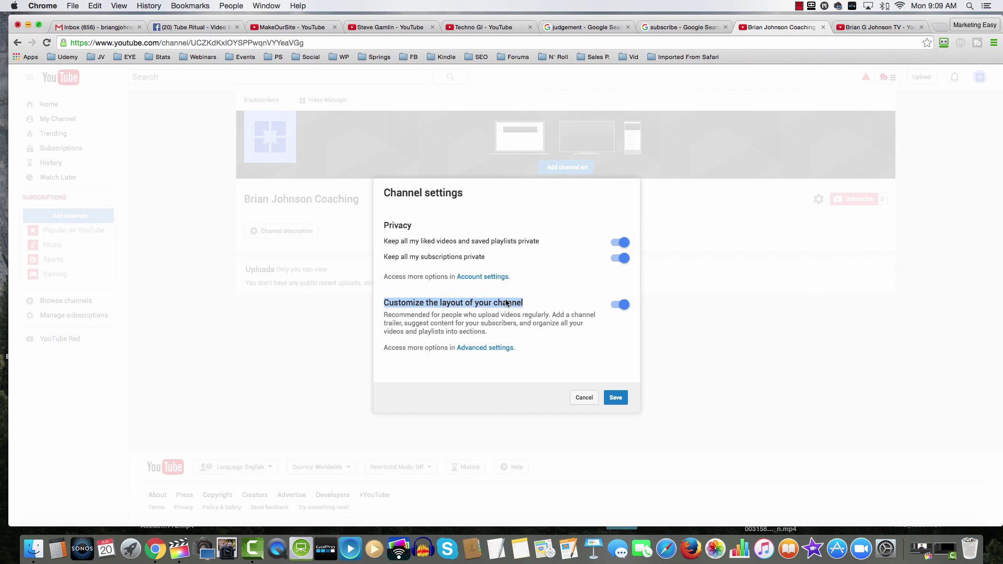
pyautogui.click(777, 332)
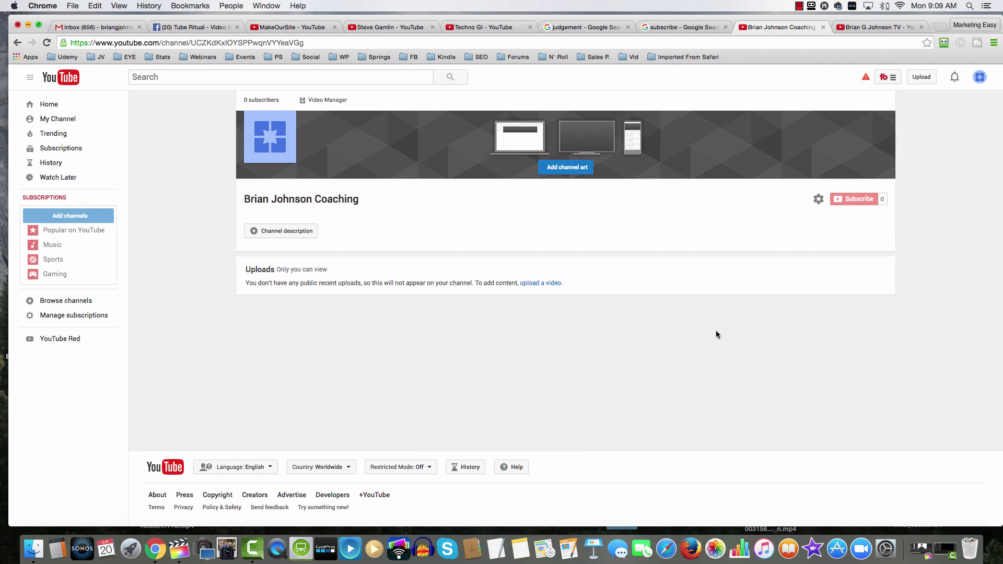
pyautogui.click(818, 200)
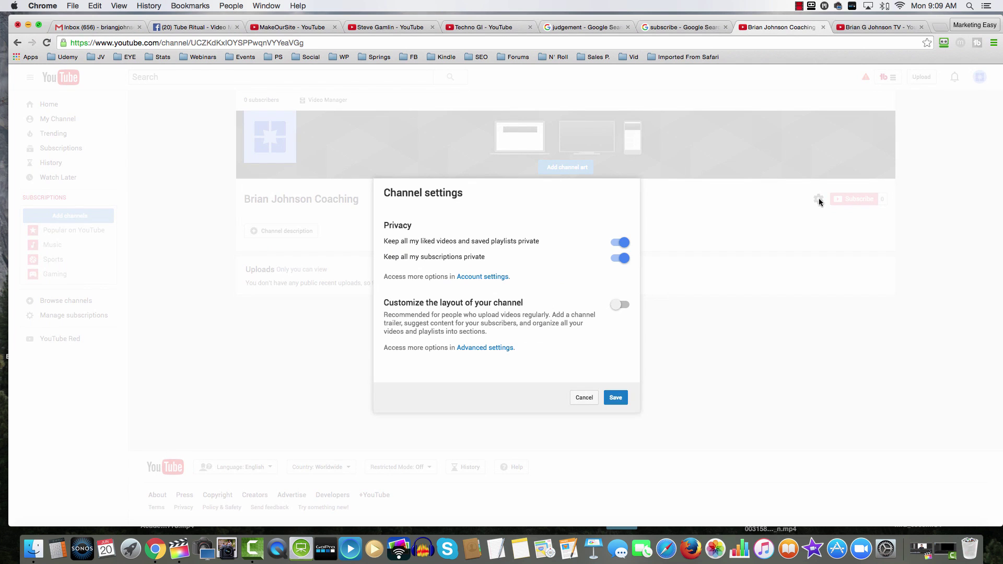
pyautogui.click(617, 309)
pyautogui.click(616, 399)
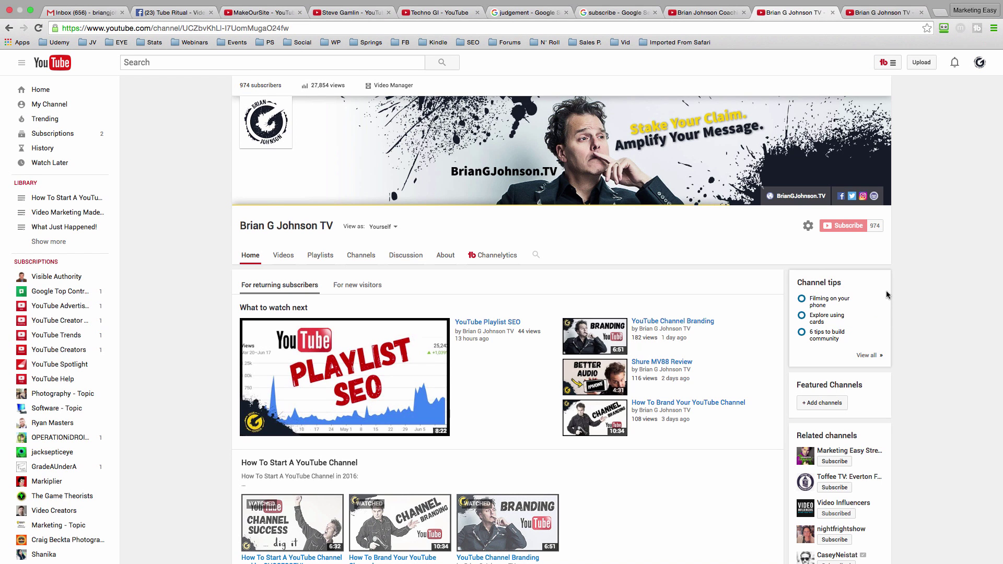
pyautogui.click(808, 226)
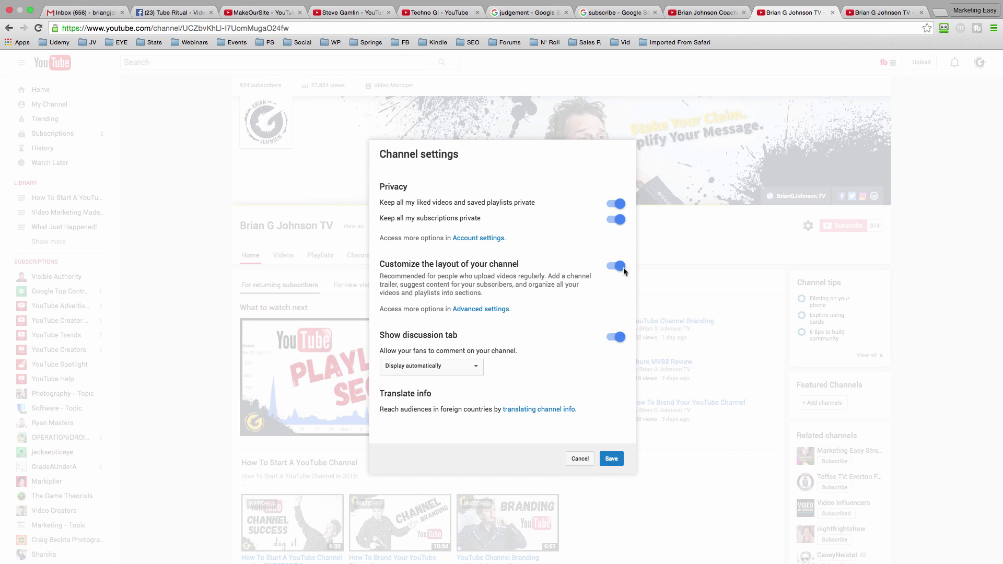
pyautogui.click(580, 459)
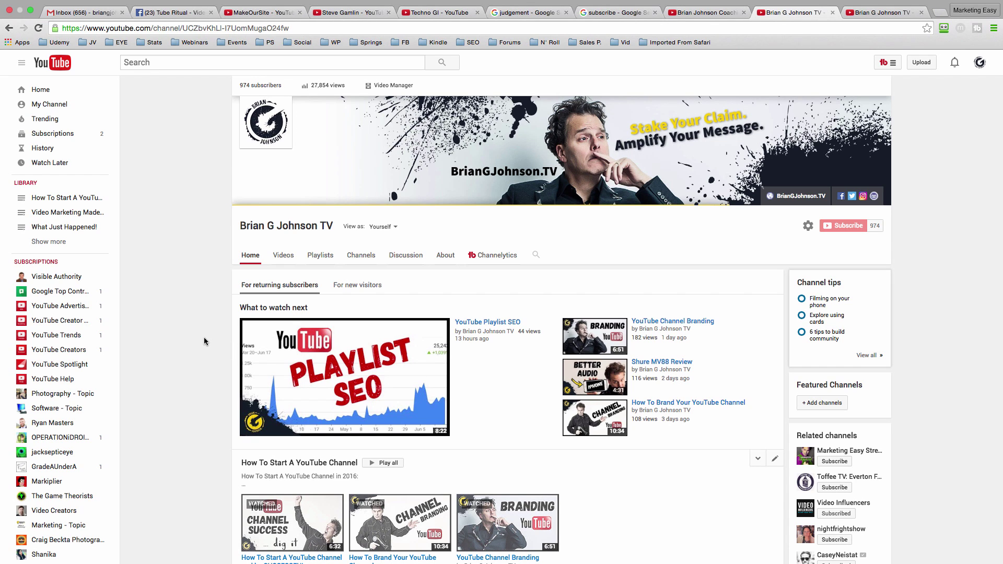
# - Switch the Home tab to the 'For new visitors' view and scroll through its sections
pyautogui.click(355, 286)
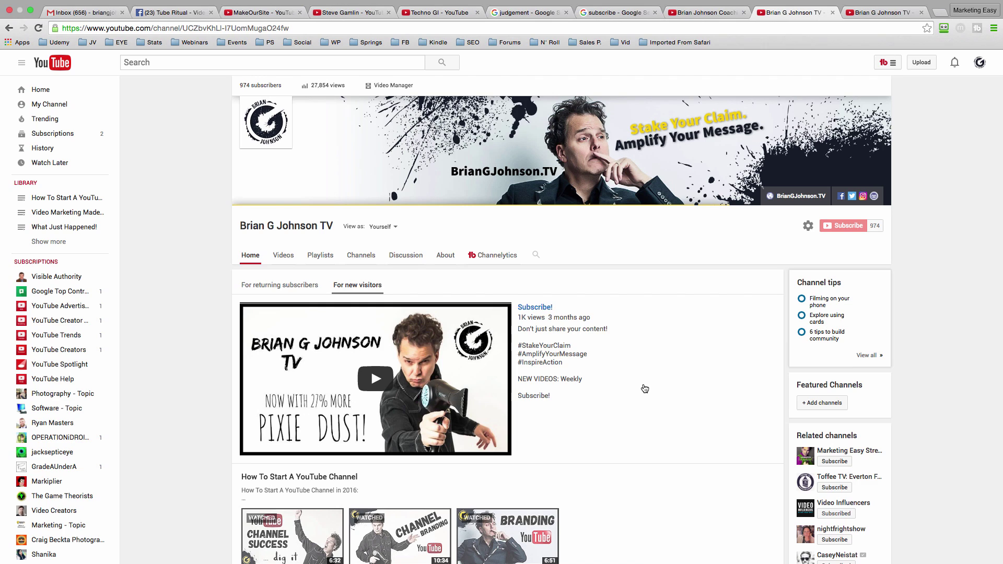
pyautogui.scroll(-1, 644, 388)
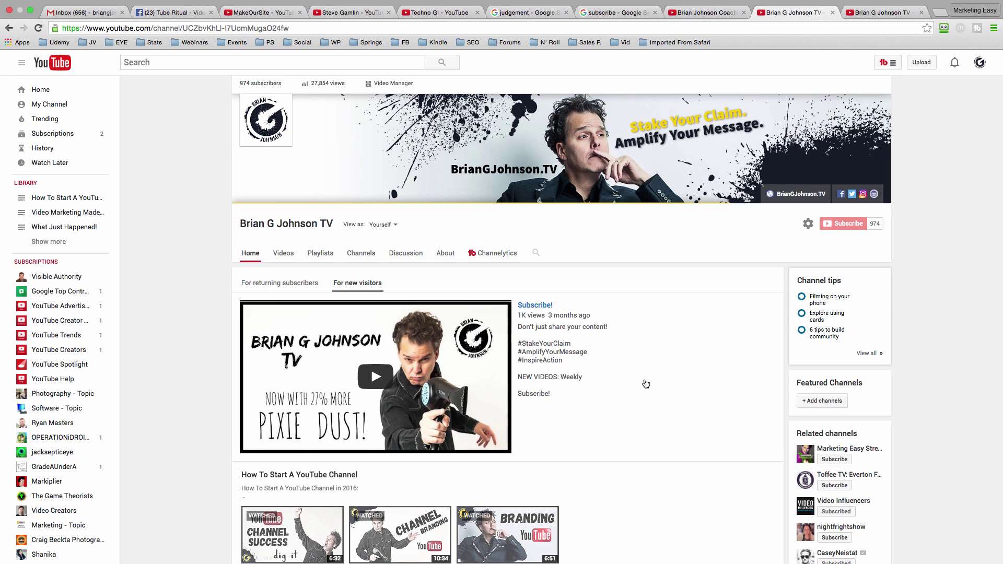
pyautogui.scroll(-3, 645, 384)
# - Scroll down the homepage, then bring up the channel's created playlists
pyautogui.scroll(-10, 647, 381)
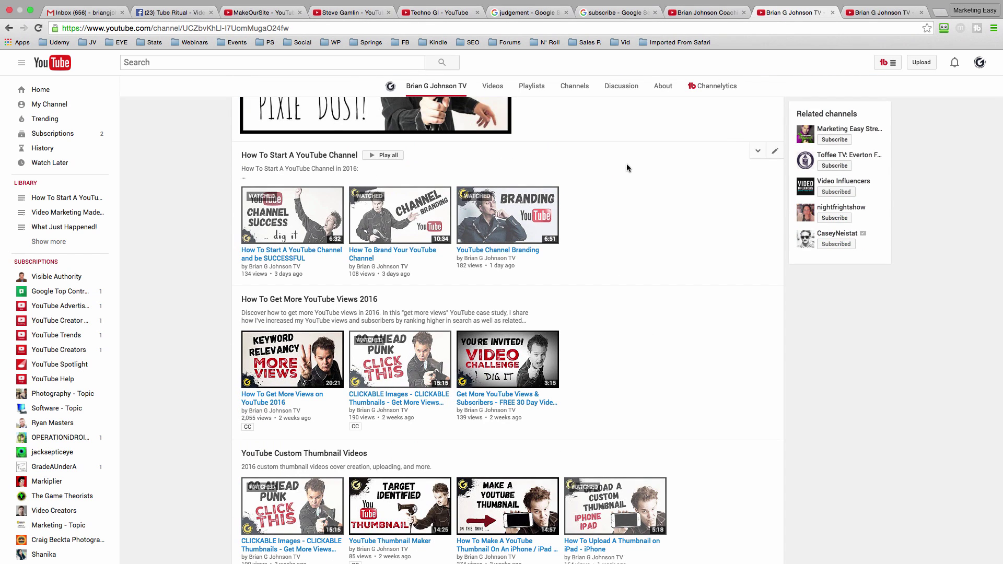
pyautogui.scroll(-10, 644, 168)
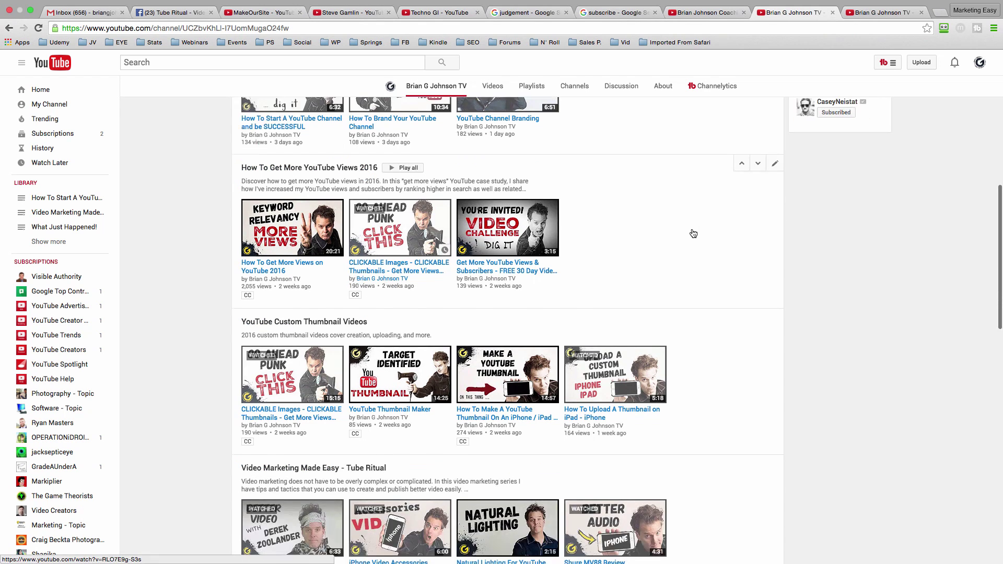
pyautogui.scroll(-2, 692, 230)
pyautogui.press('super+bracketleft')
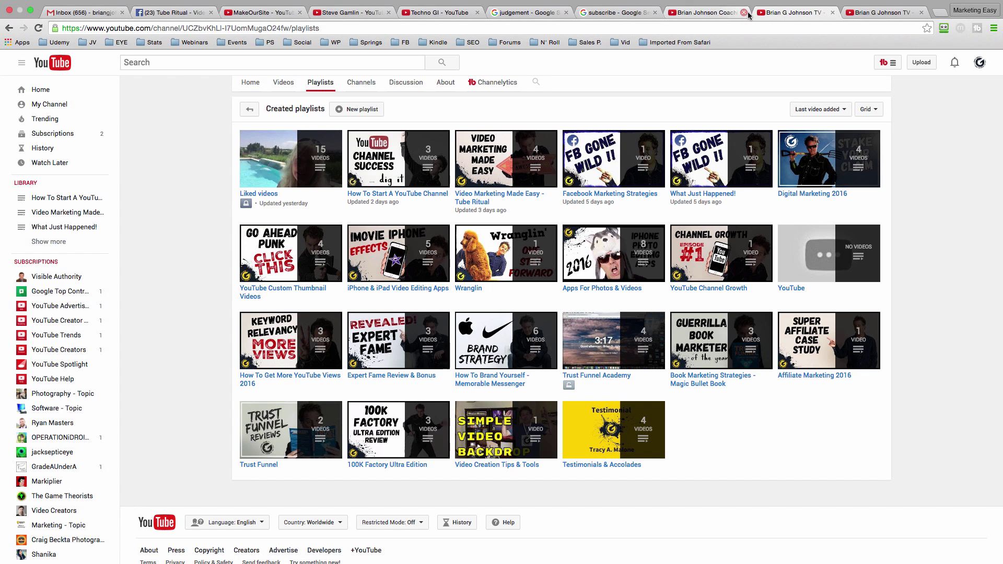
# - Return to the channel homepage and scroll to the iPhone & iPad Video Editing Apps section
pyautogui.click(890, 13)
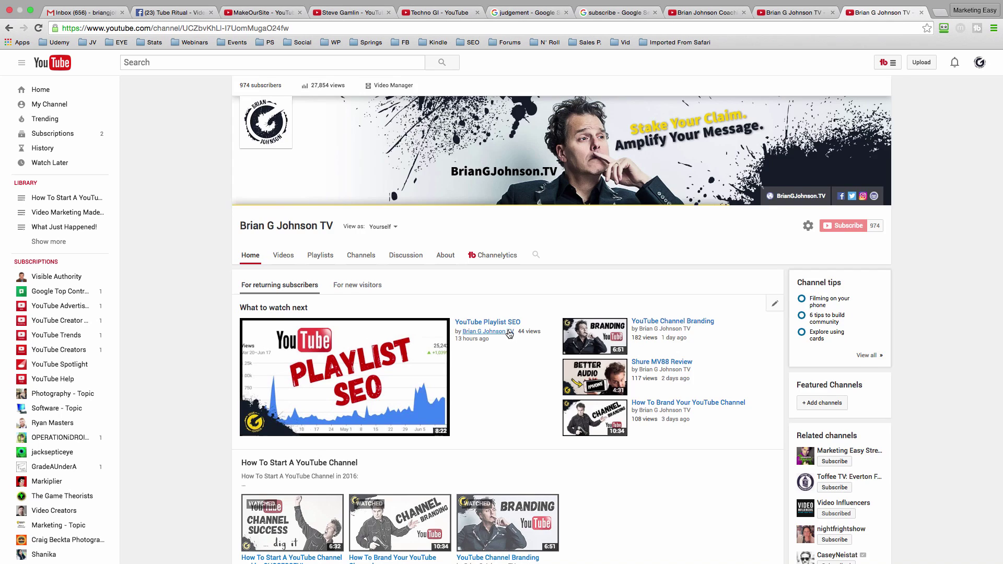
pyautogui.scroll(-3, 497, 357)
pyautogui.scroll(-10, 725, 366)
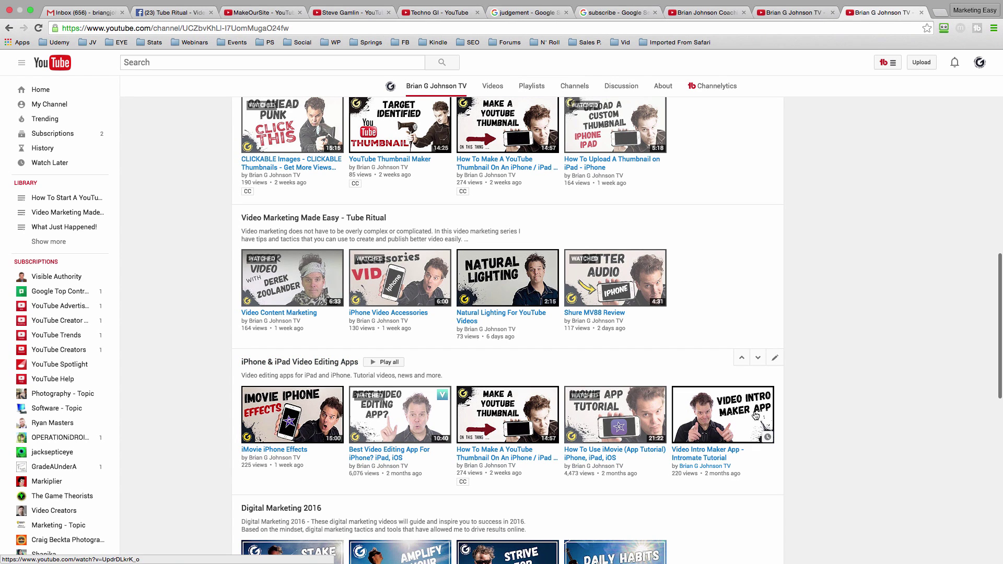
# - Test moving the iPhone & iPad section up and back, then add a new section below Trust Funnel
pyautogui.click(741, 356)
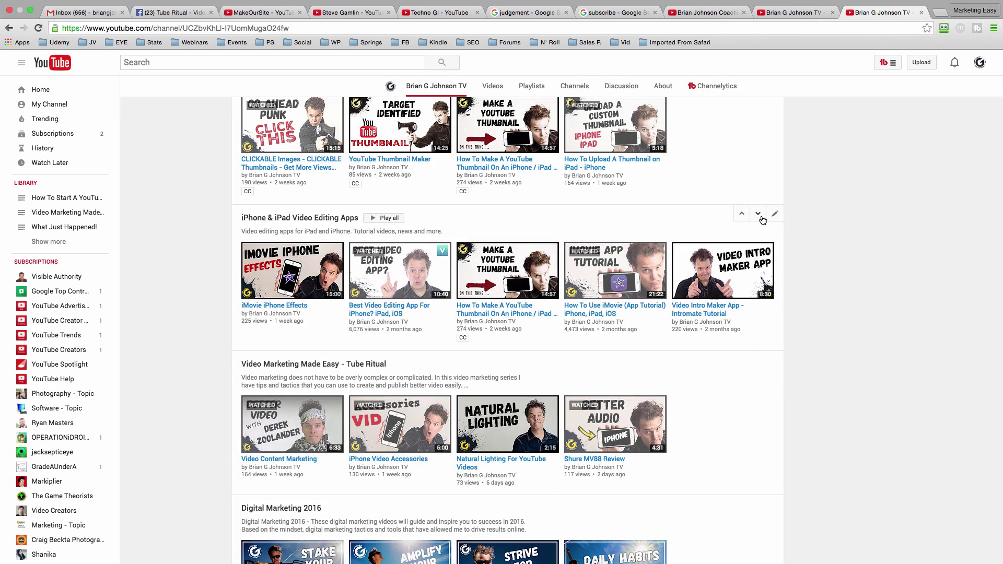
pyautogui.click(762, 218)
pyautogui.scroll(15, 746, 303)
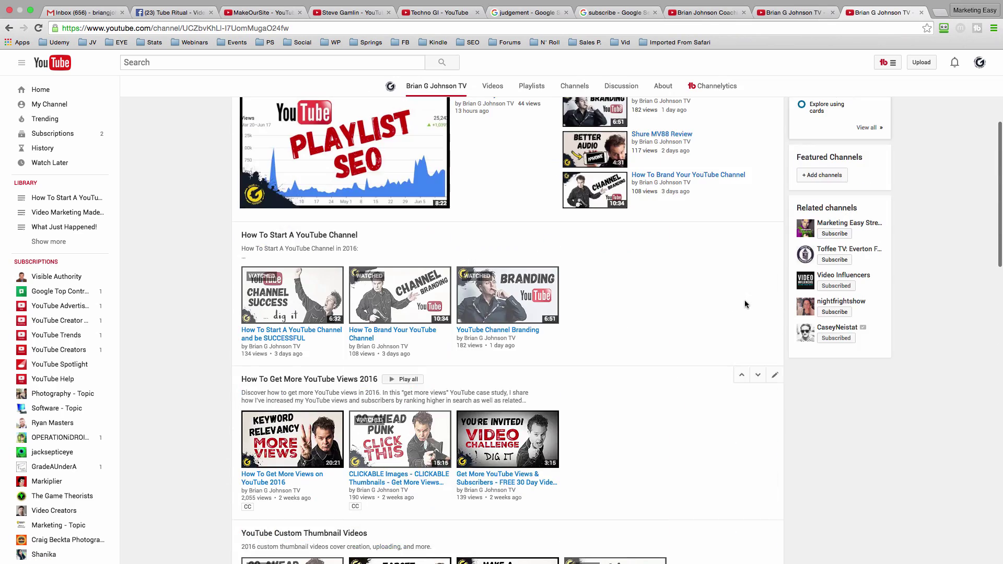
pyautogui.scroll(-4, 739, 315)
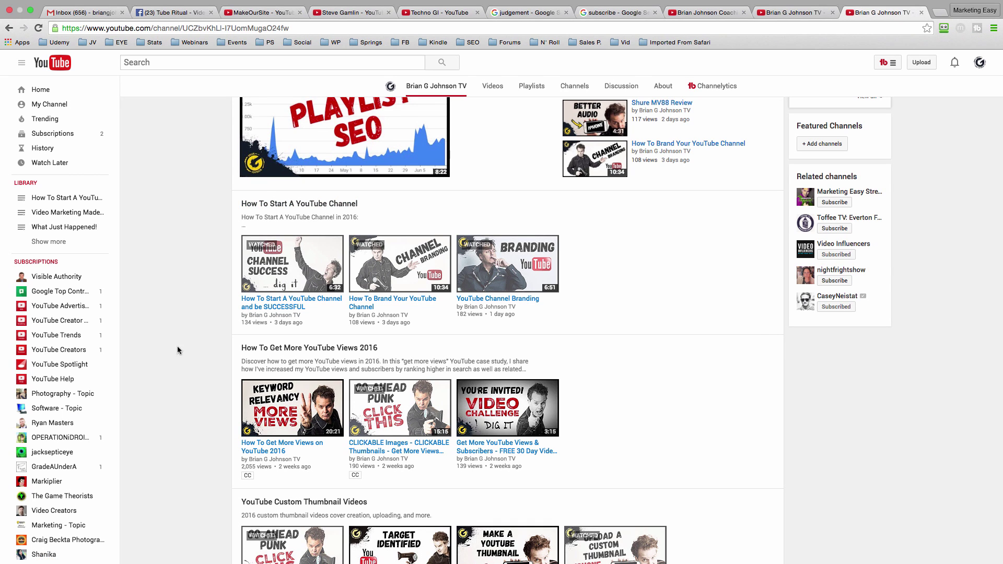
pyautogui.scroll(-2, 214, 365)
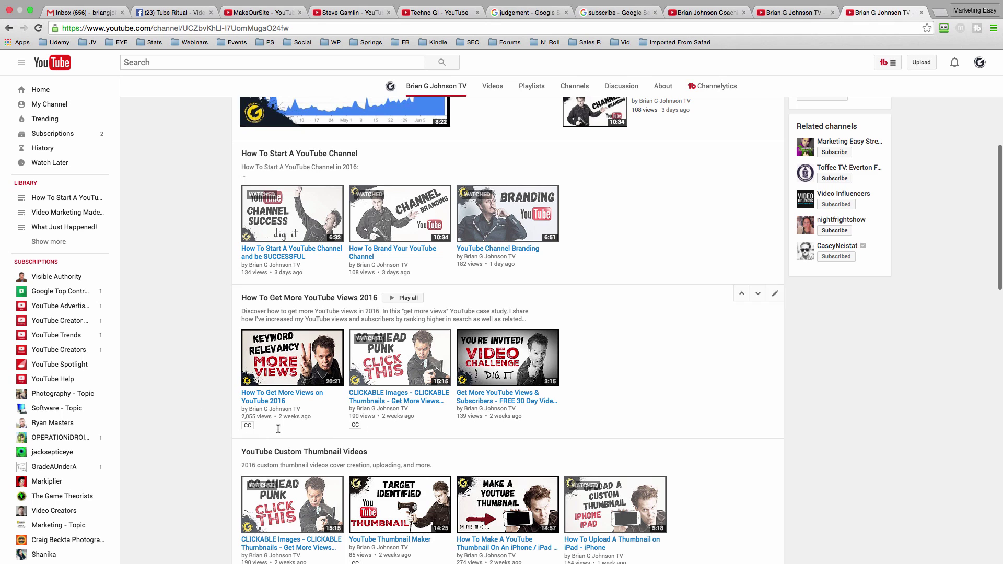
pyautogui.scroll(-12, 152, 346)
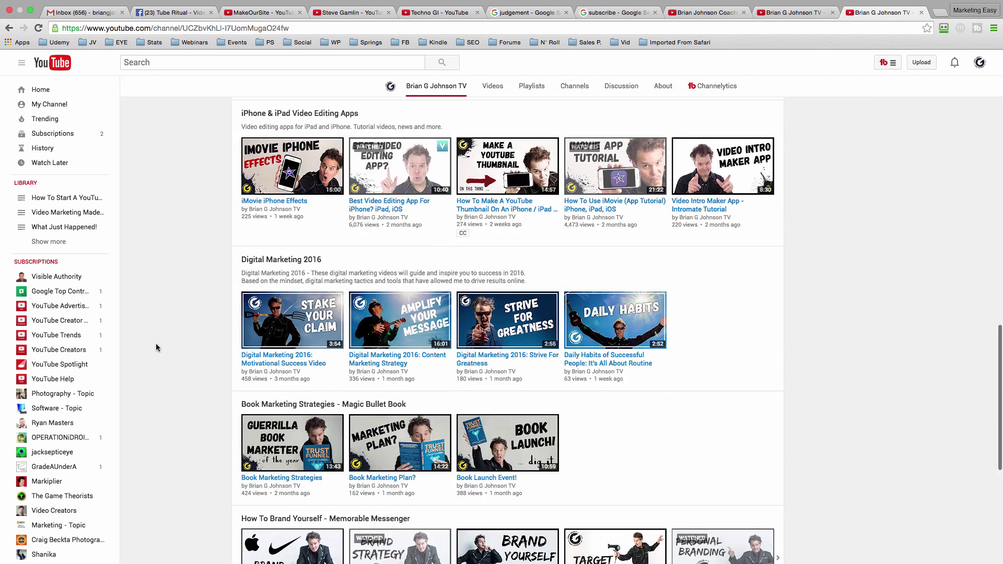
pyautogui.scroll(-10, 158, 348)
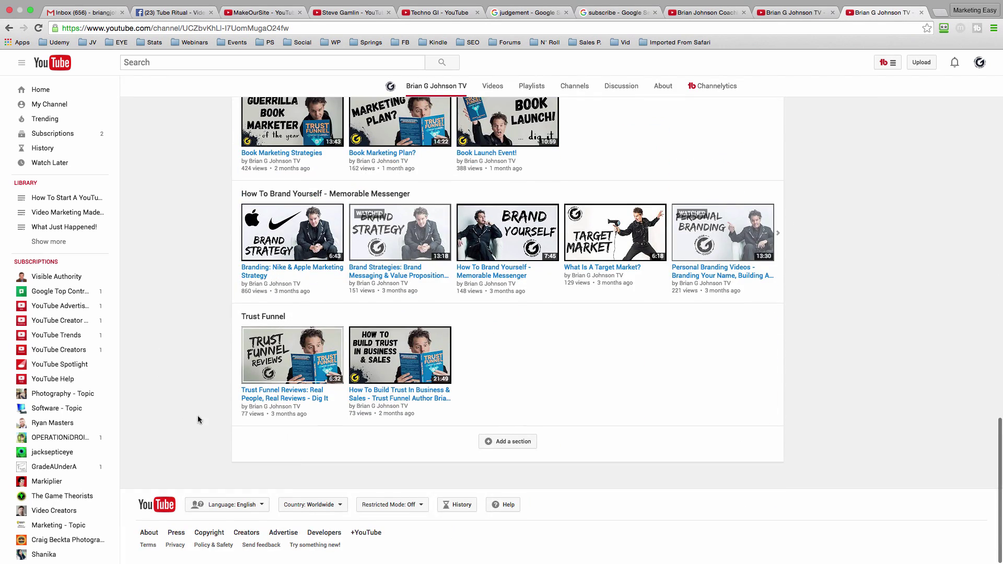
pyautogui.click(508, 442)
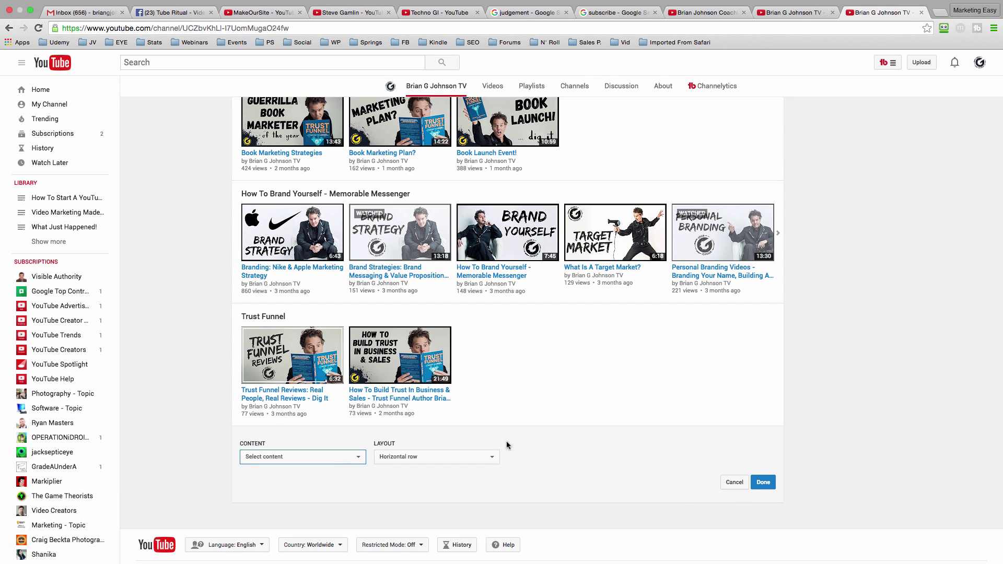
# - Set the section's content to Single playlist with a Vertical list layout
pyautogui.click(359, 458)
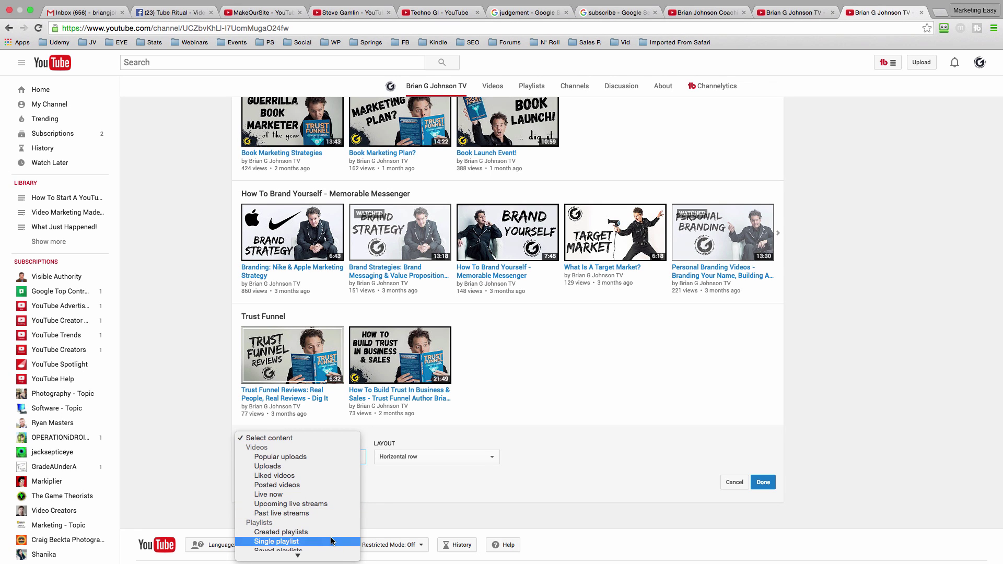
pyautogui.click(291, 543)
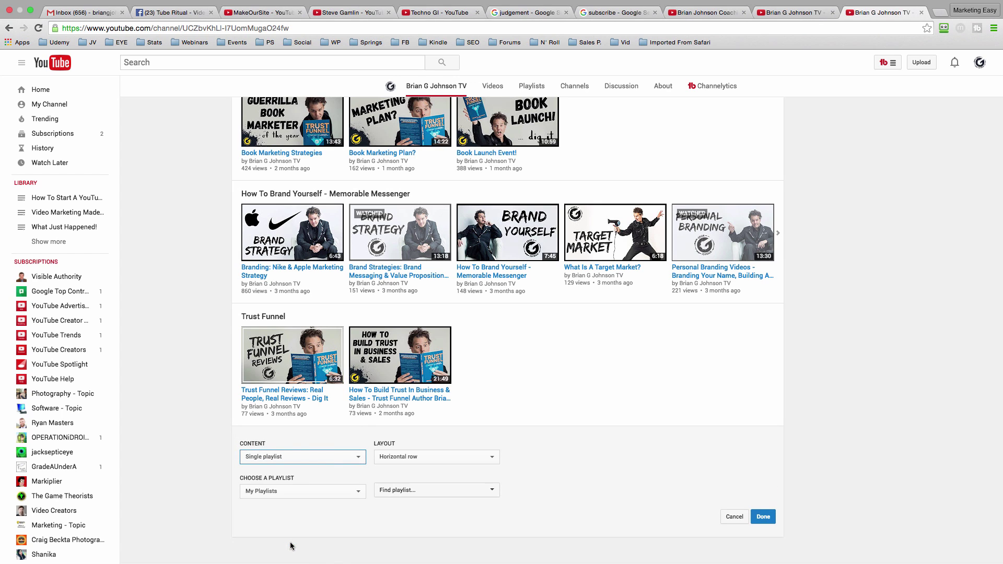
pyautogui.click(496, 458)
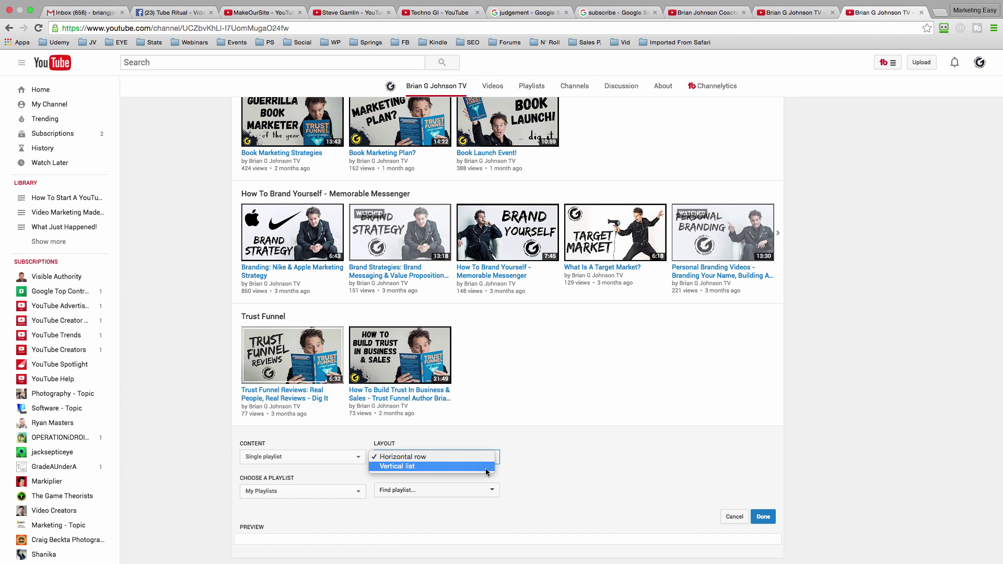
pyautogui.click(485, 468)
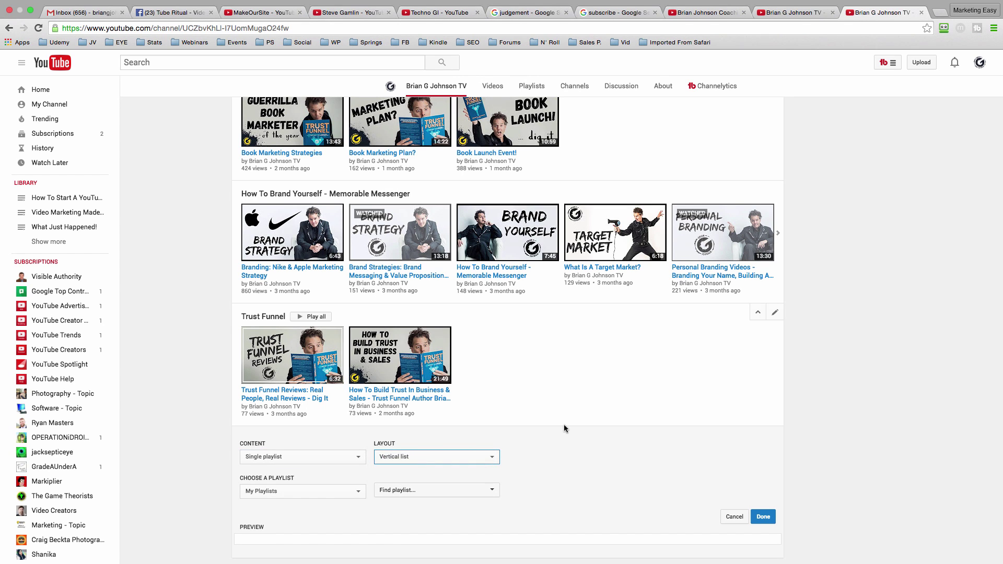
pyautogui.scroll(-2, 566, 423)
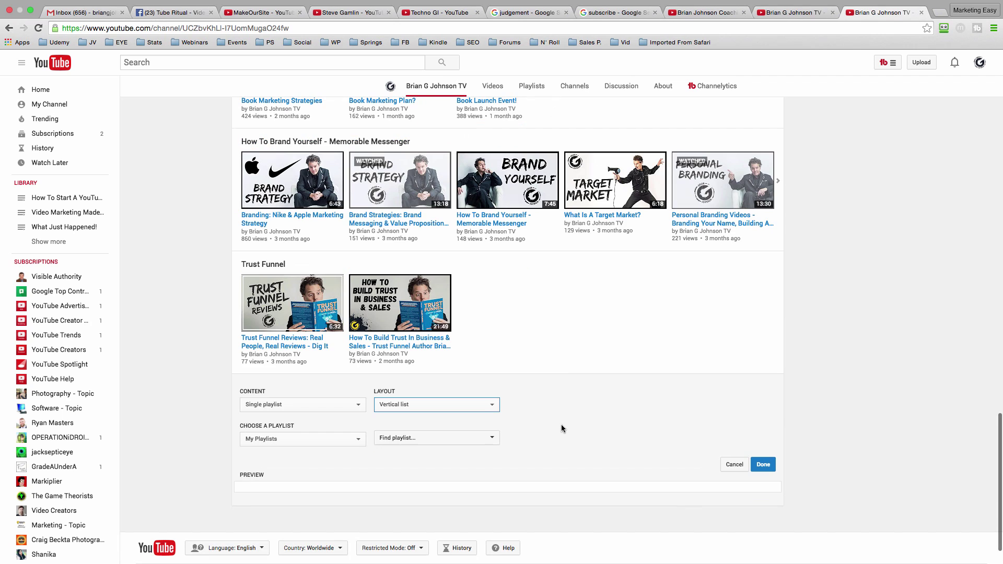
pyautogui.click(487, 440)
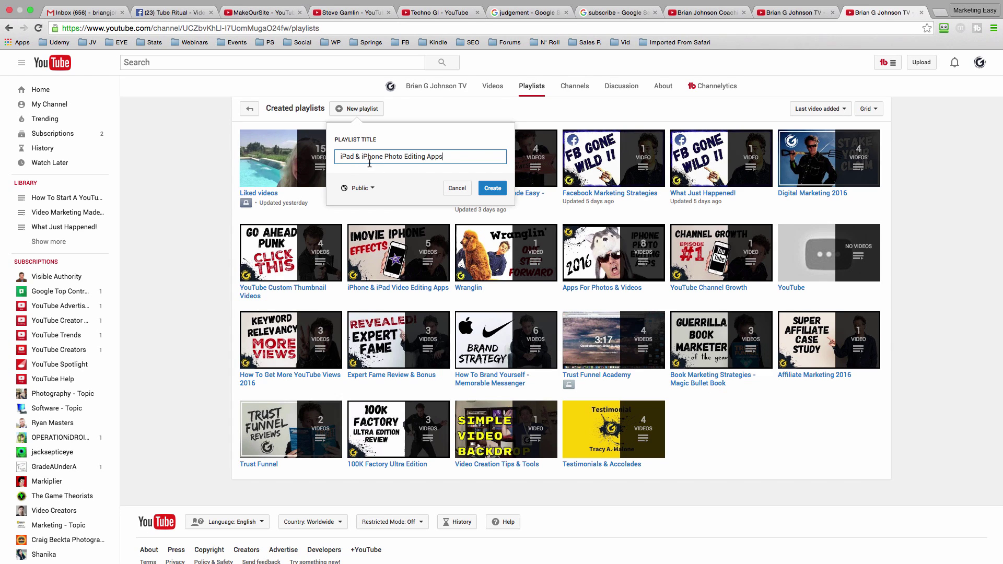
# - Create the 'iPad & iPhone Photo Editing Apps' playlist and begin adding videos to it
pyautogui.click(496, 187)
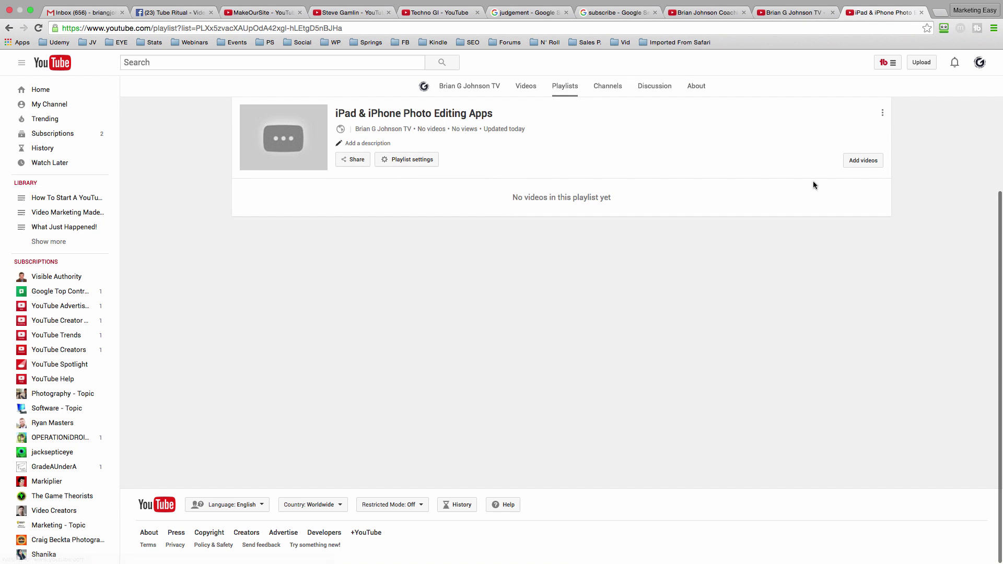
pyautogui.click(864, 162)
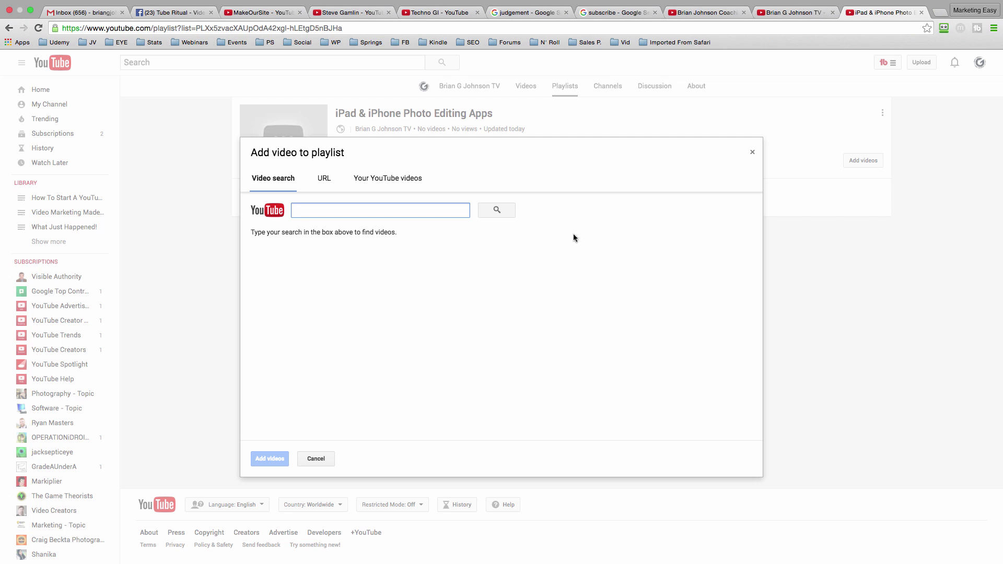
# - Add the 'Best Photo Editing Apps For iPhone 2016' upload to the playlist
pyautogui.click(381, 178)
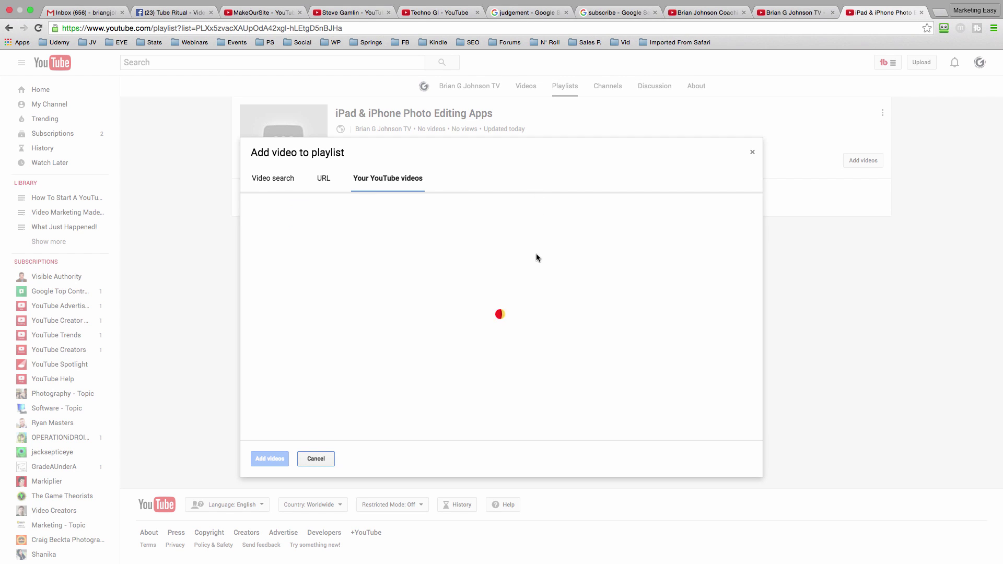
pyautogui.scroll(-15, 533, 265)
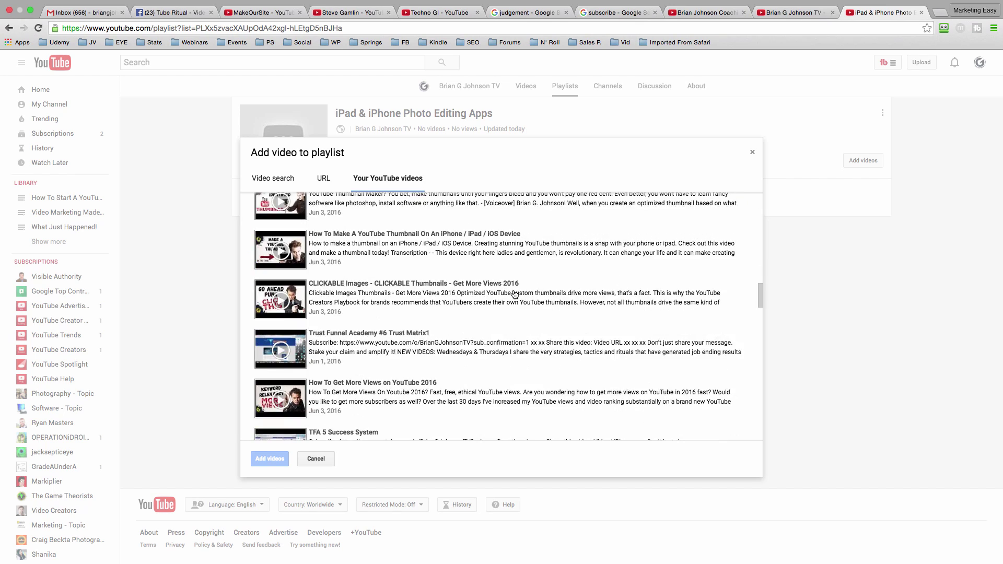
pyautogui.scroll(-10, 515, 294)
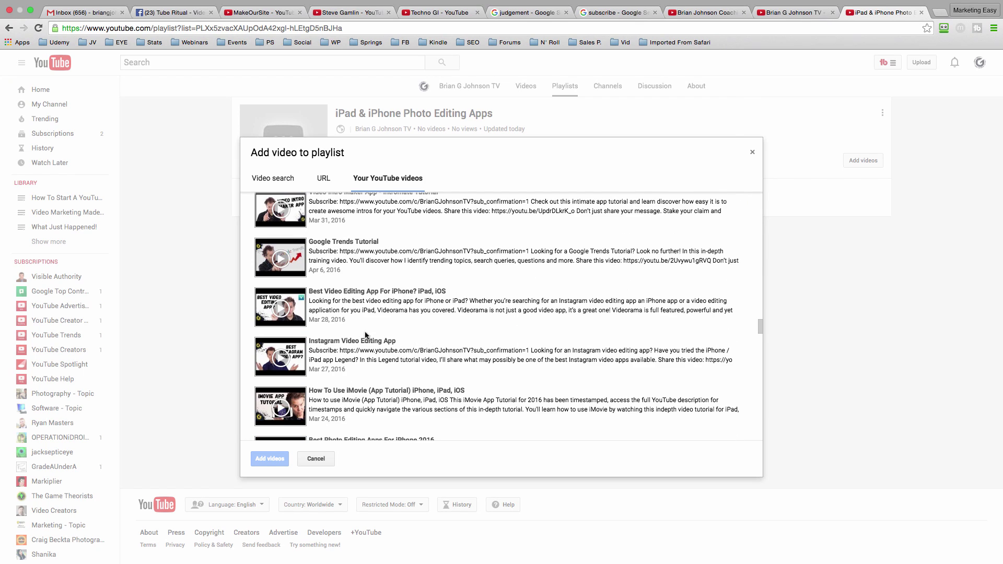
pyautogui.scroll(3, 324, 254)
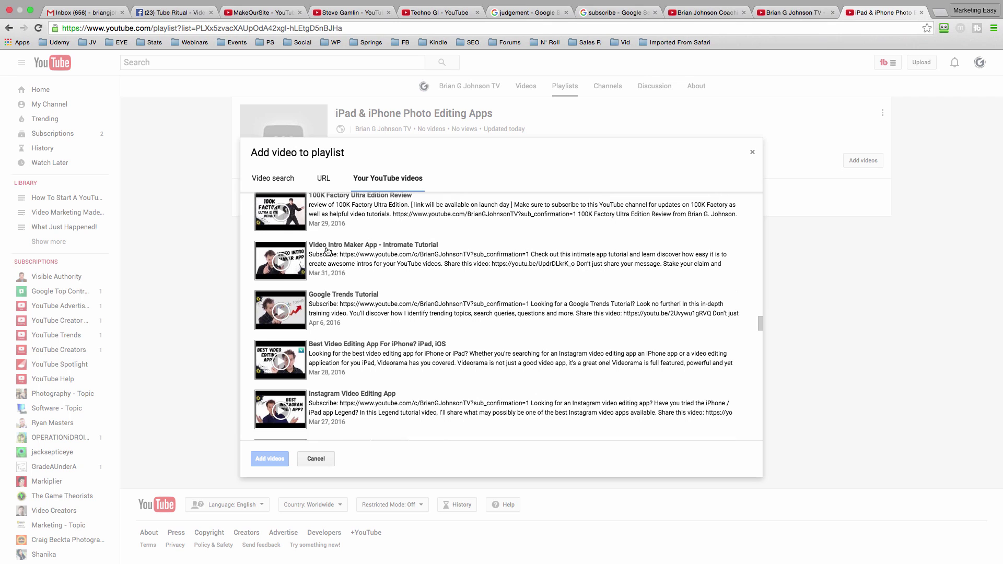
pyautogui.scroll(-1, 327, 261)
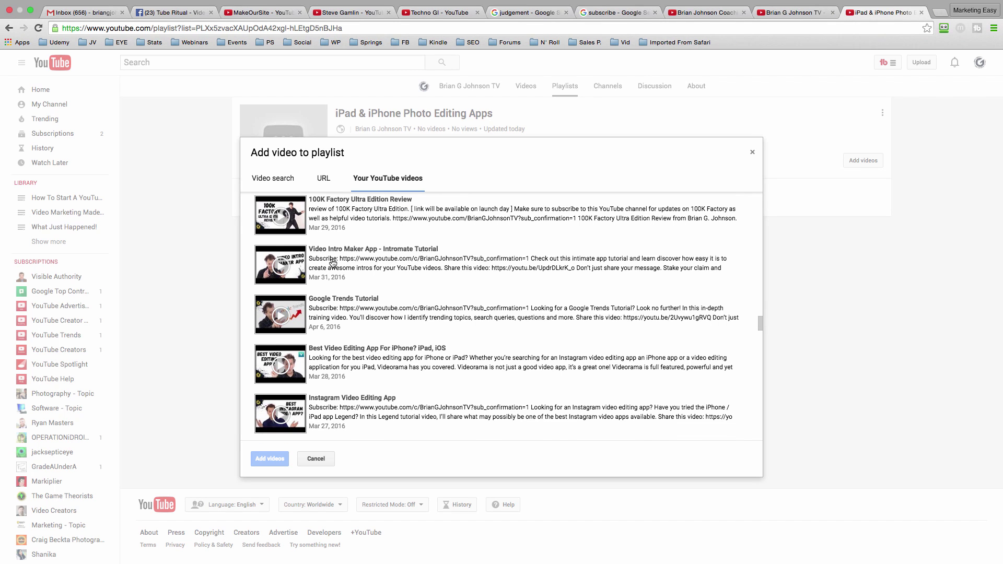
pyautogui.scroll(-7, 329, 293)
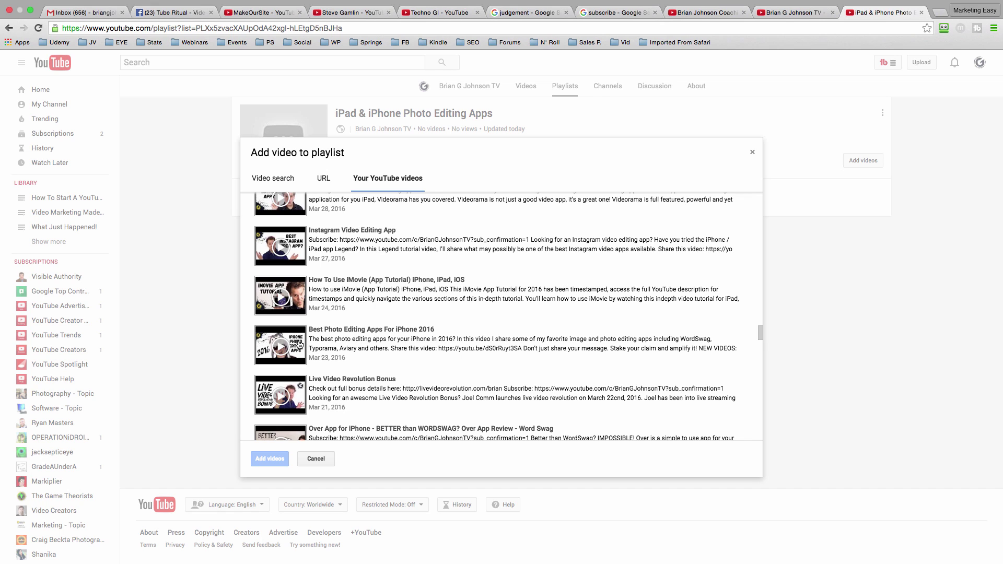
pyautogui.click(300, 343)
pyautogui.click(271, 459)
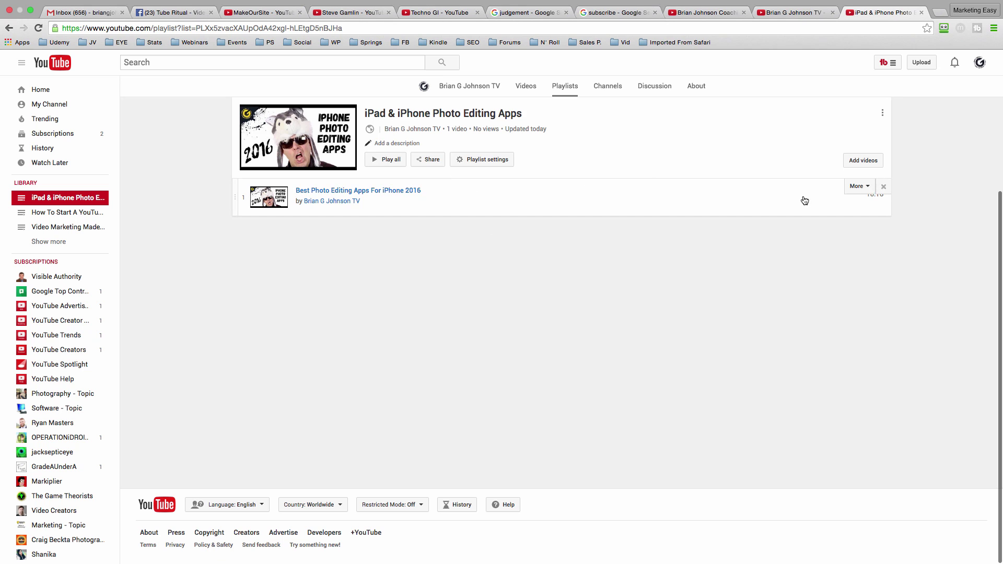
# - Add the Over App review video, then close the Tube Ritual tab
pyautogui.click(864, 160)
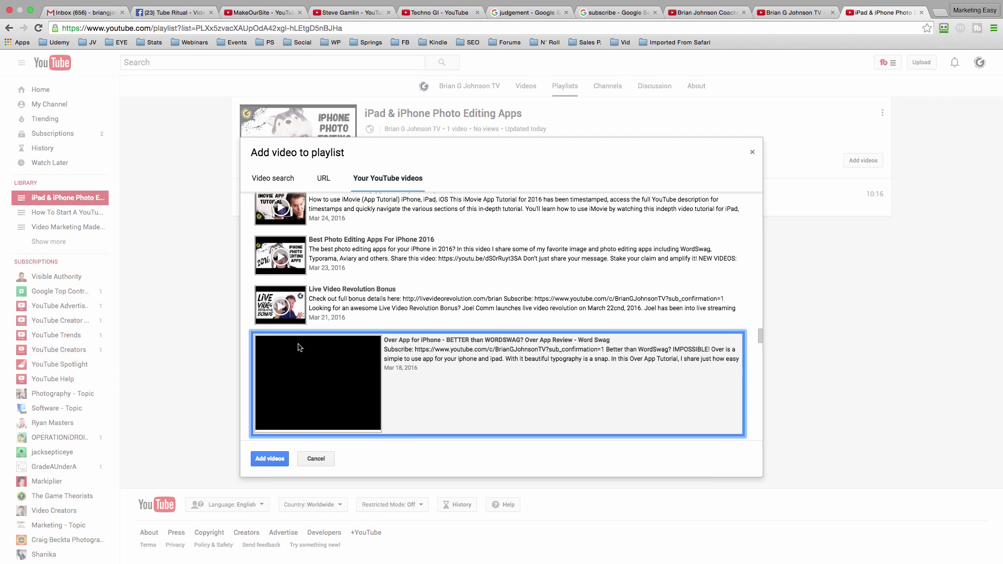
pyautogui.click(270, 458)
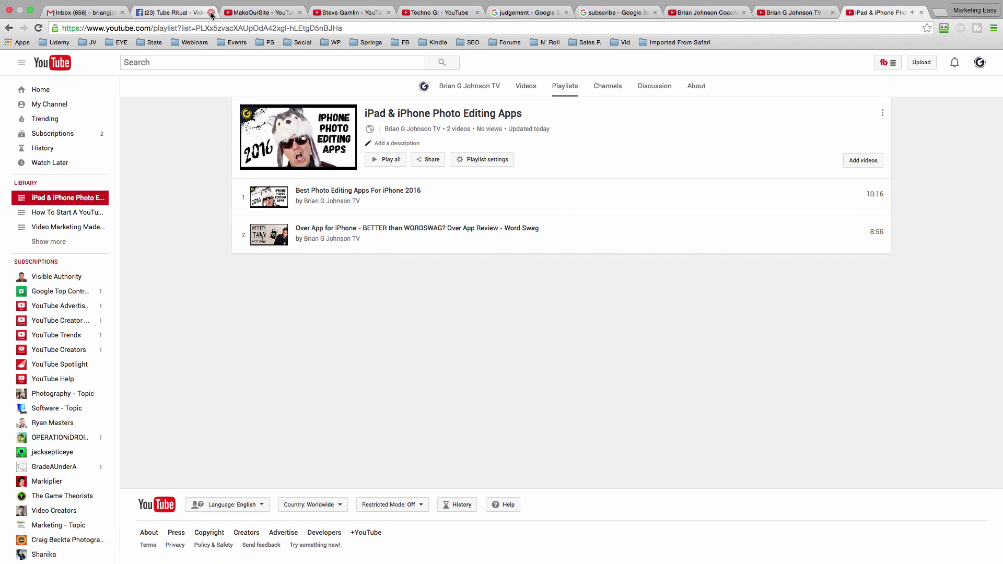
pyautogui.click(211, 13)
pyautogui.press('super+bracketleft')
pyautogui.click(517, 445)
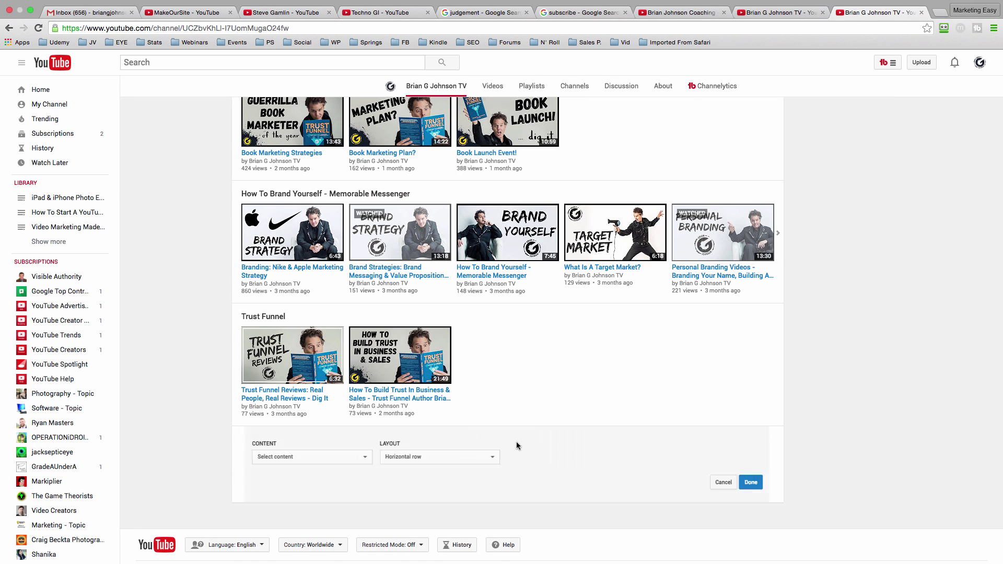
pyautogui.click(359, 458)
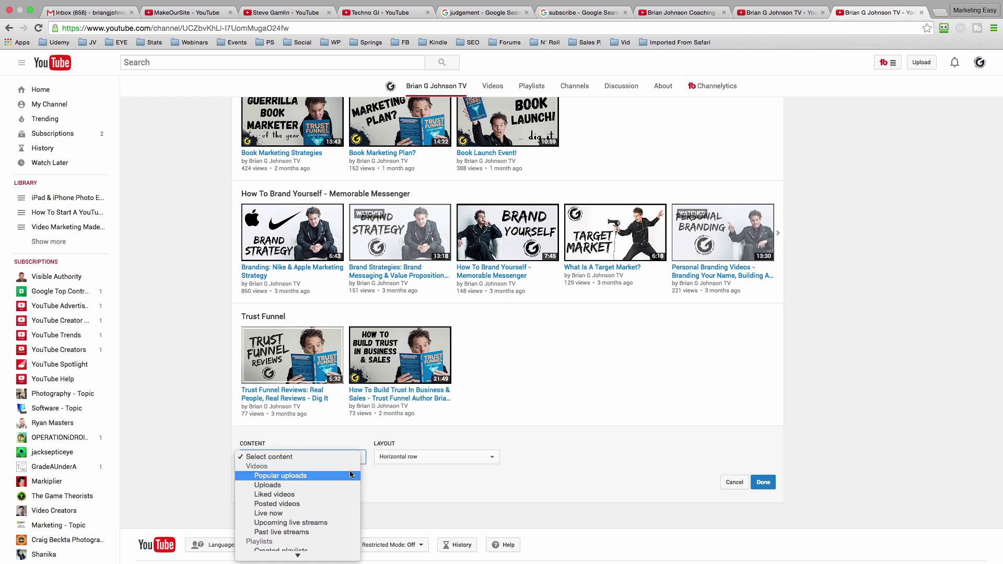
pyautogui.click(301, 536)
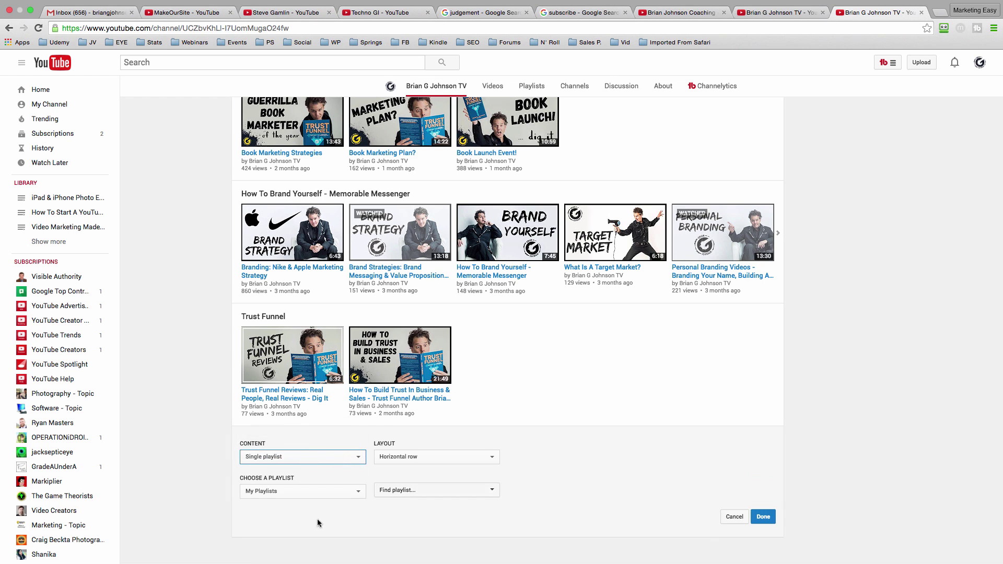
pyautogui.scroll(-2, 515, 401)
pyautogui.scroll(-1, 494, 407)
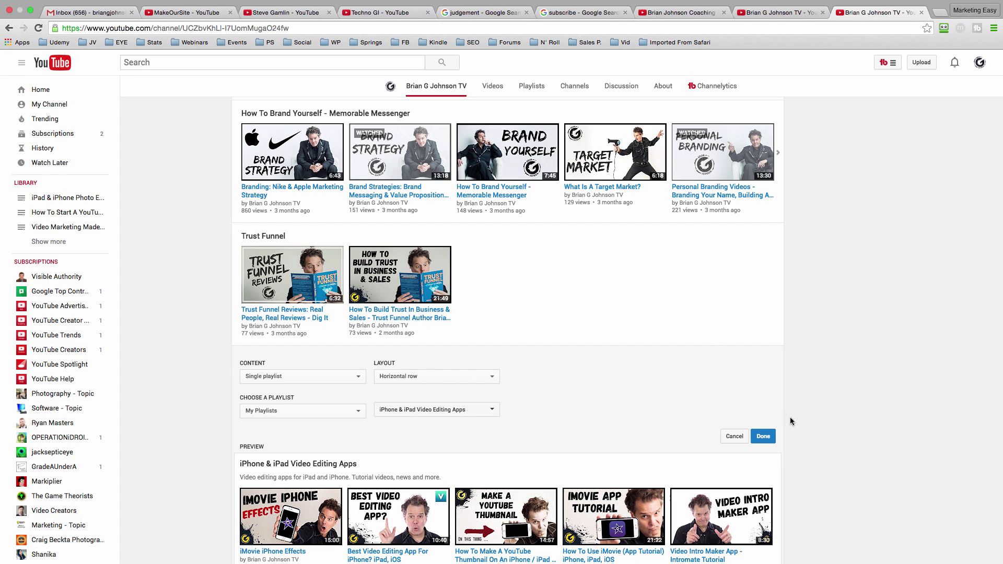
pyautogui.scroll(-1, 791, 393)
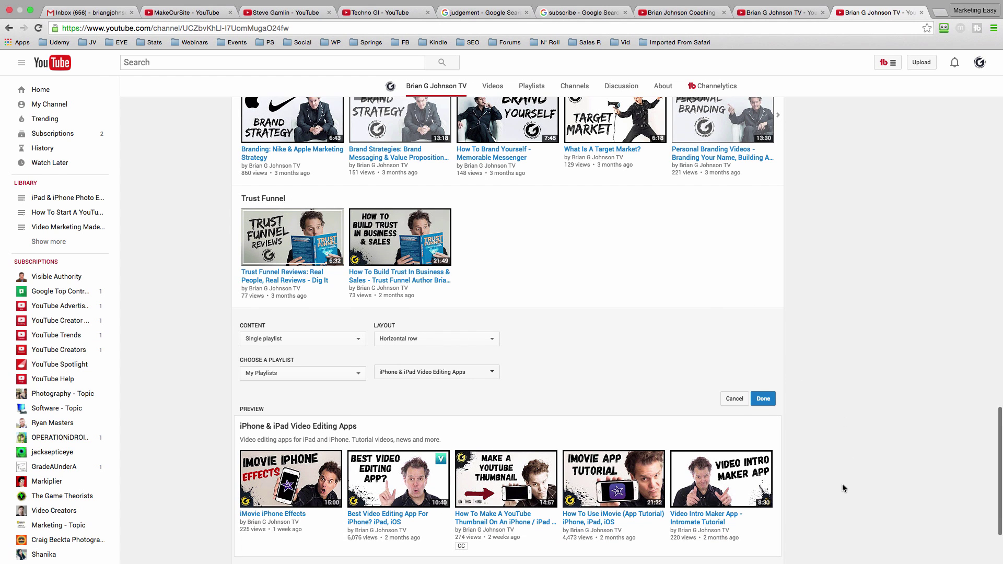
pyautogui.scroll(-1, 841, 481)
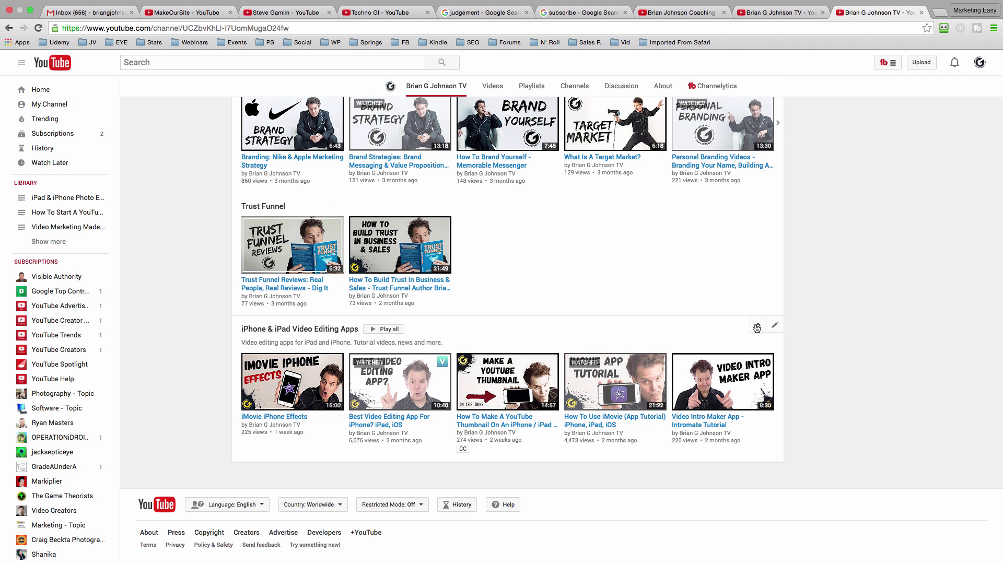
pyautogui.click(759, 324)
pyautogui.click(760, 203)
pyautogui.click(775, 325)
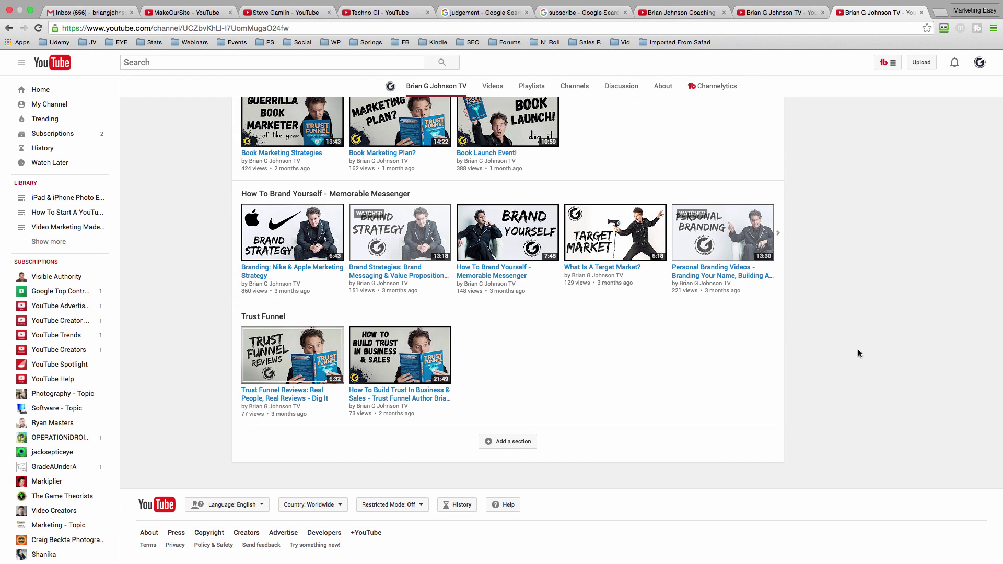
pyautogui.scroll(15, 858, 349)
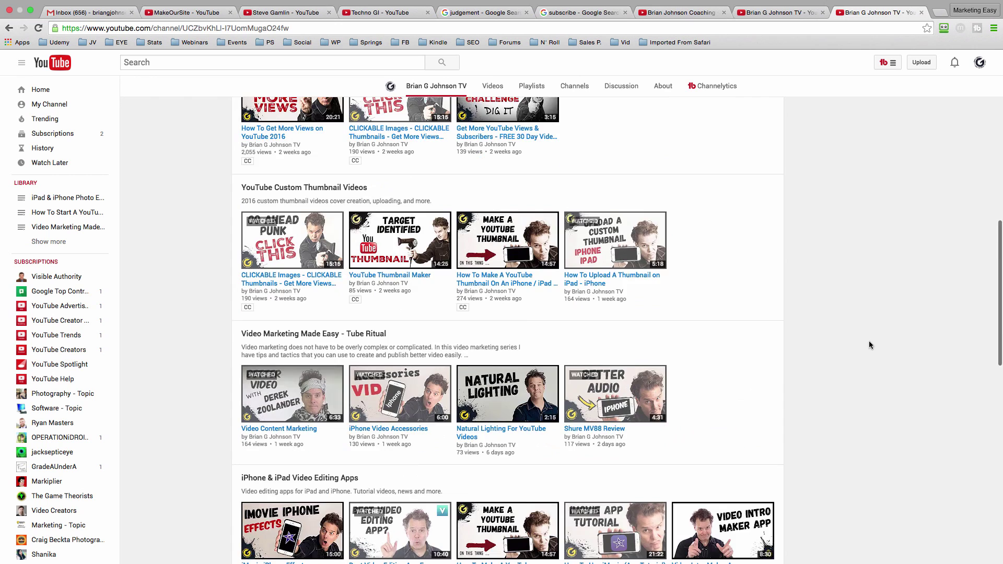
pyautogui.scroll(5, 869, 341)
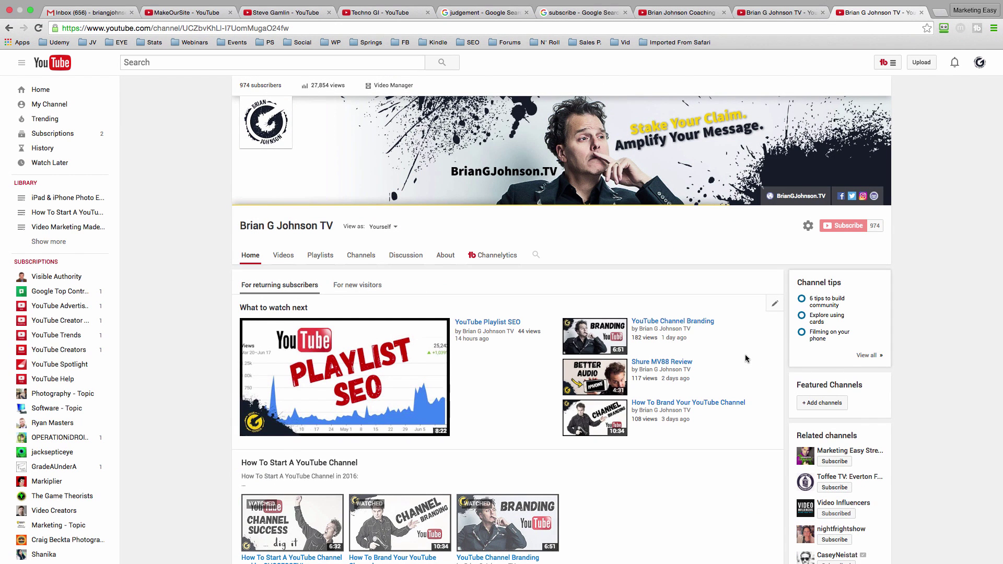